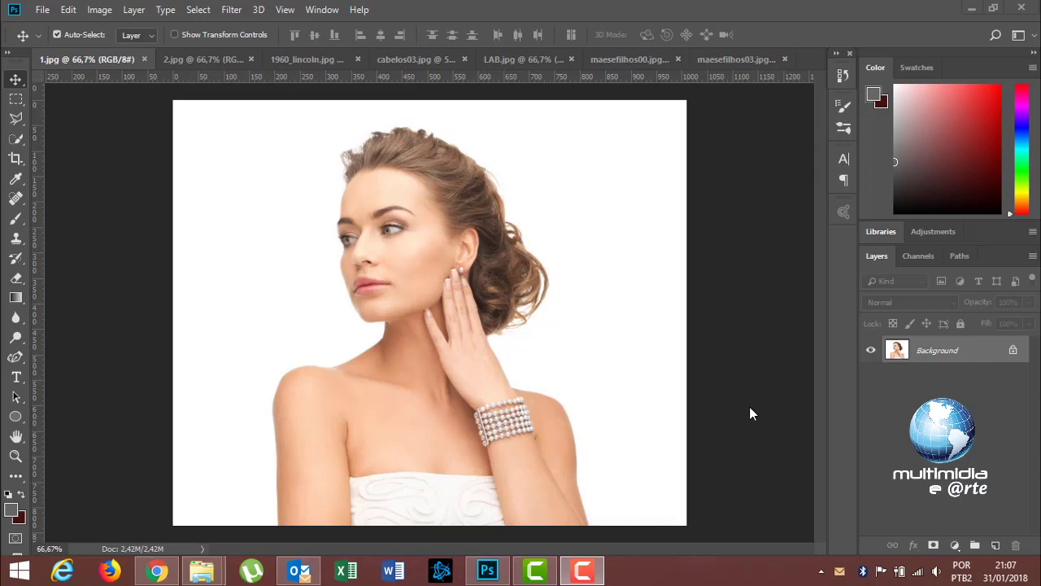
- Browse the Window and Help menus and view the Photoshop version and credits
left_click(342, 12)
left_click(324, 9)
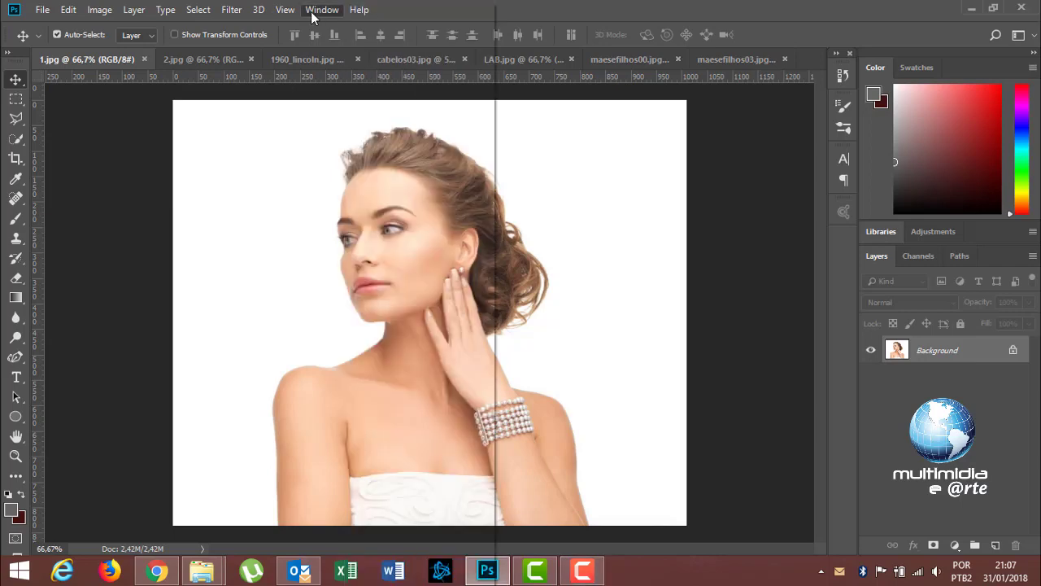
left_click(359, 10)
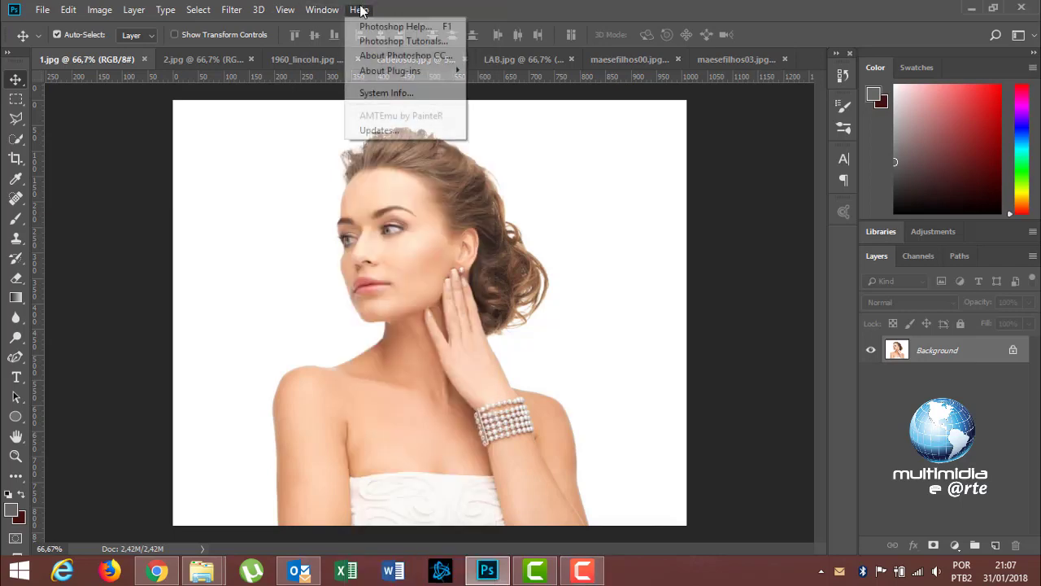
left_click(411, 55)
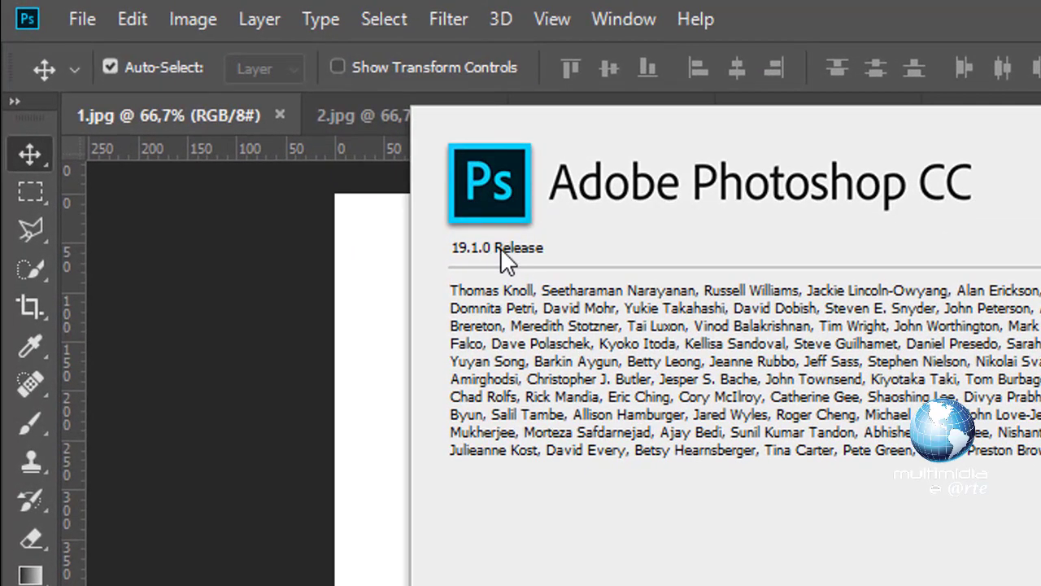
left_click(351, 272)
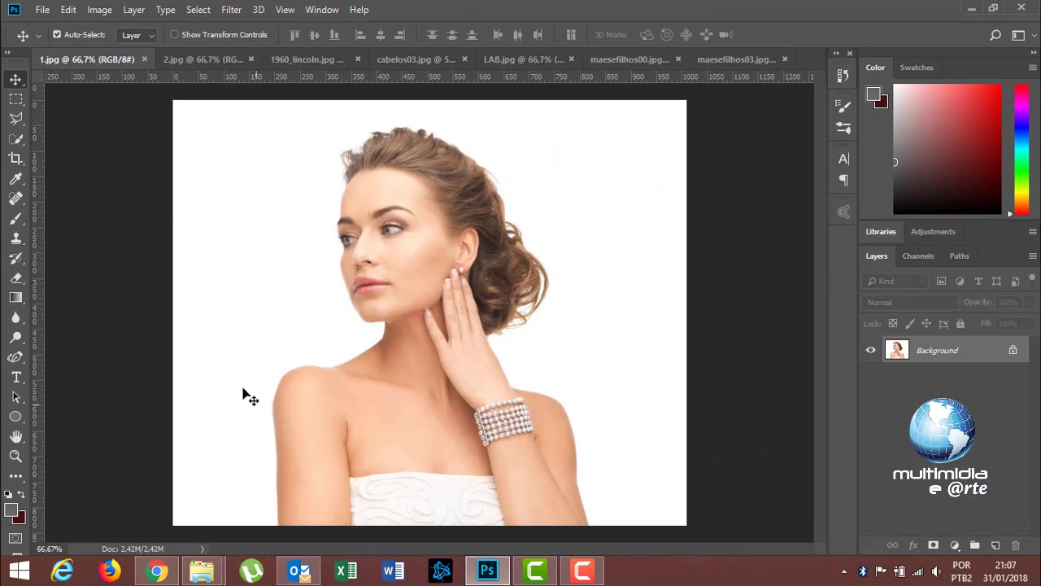
- Switch the portrait into Quick Mask mode and back out again
left_click(14, 539)
key("d")
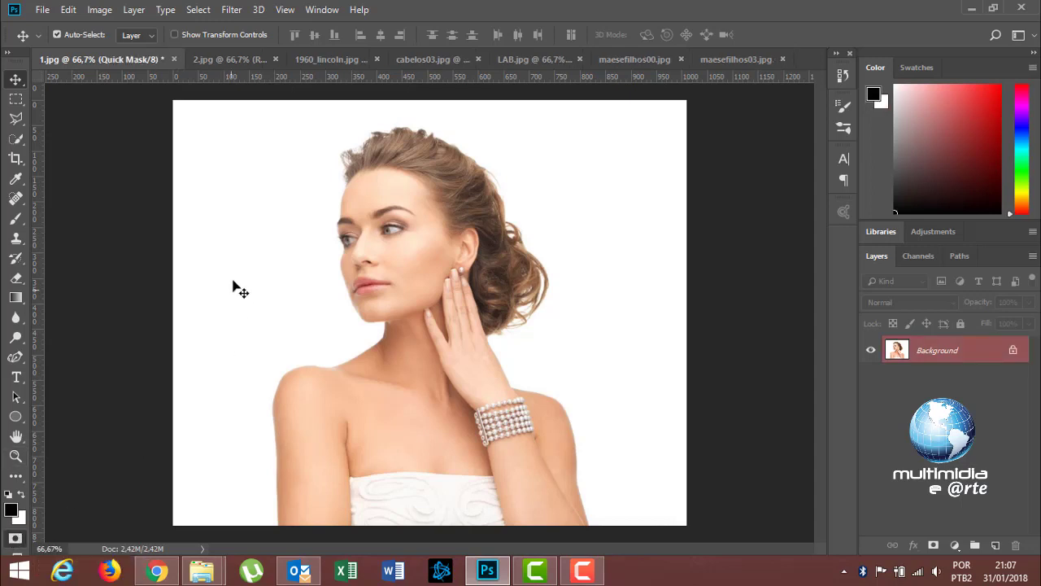
left_click(14, 538)
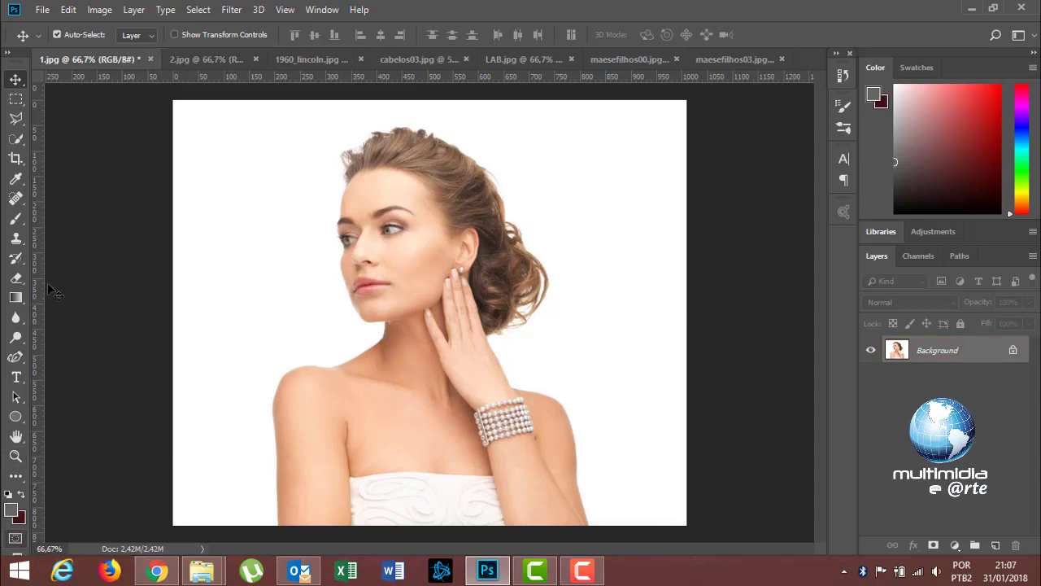
- Magic-Wand the white background, clear that selection, and choose the Pen tool
left_click(16, 139)
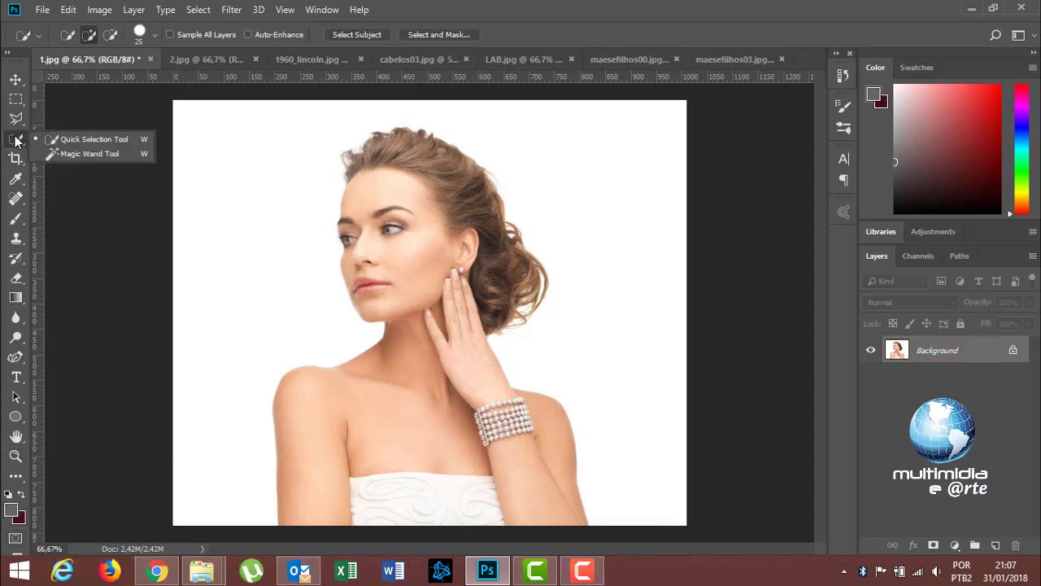
left_click(90, 159)
left_click(198, 163)
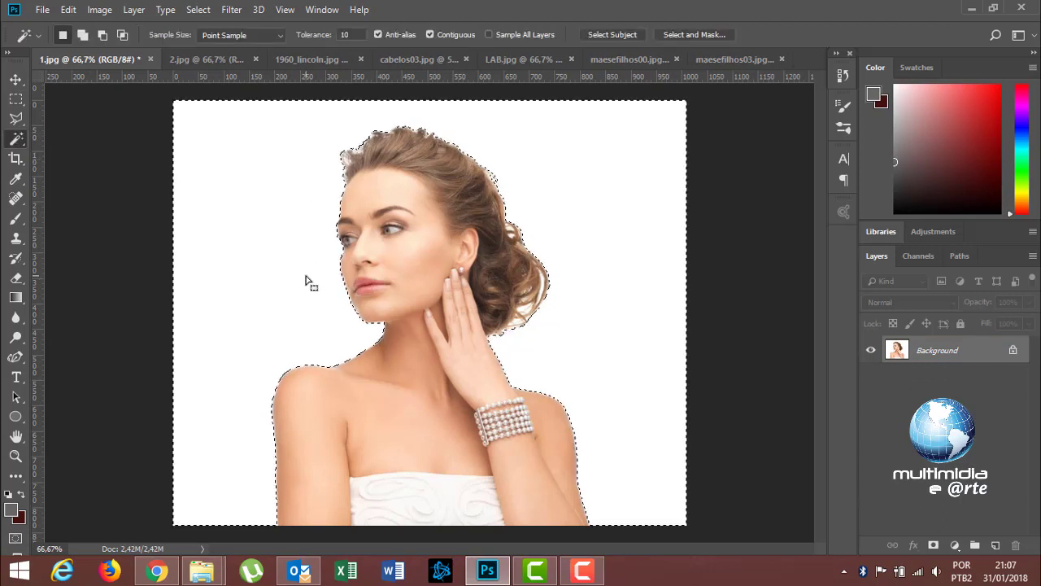
key("ctrl+d")
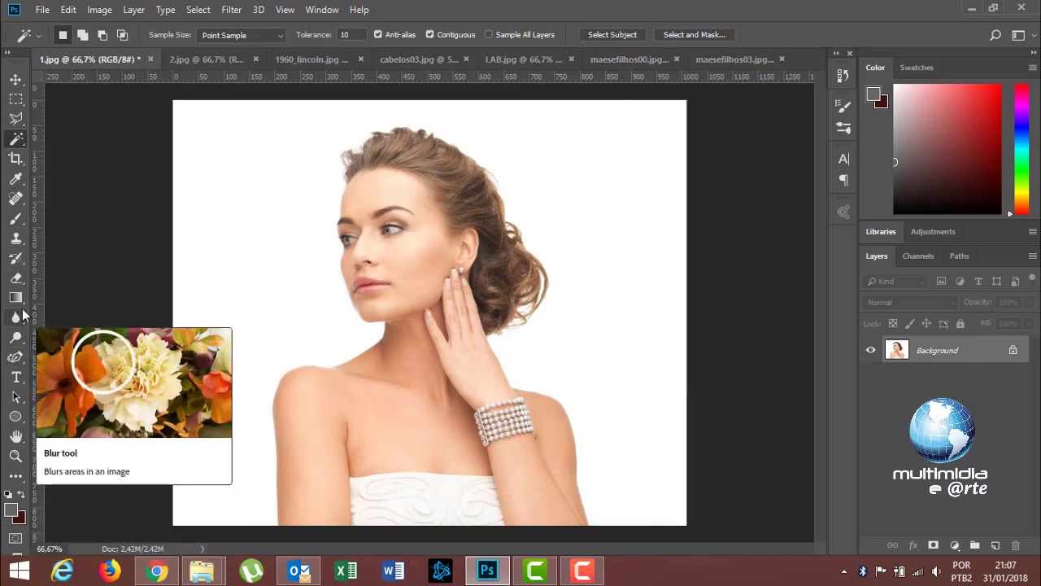
left_click(16, 357)
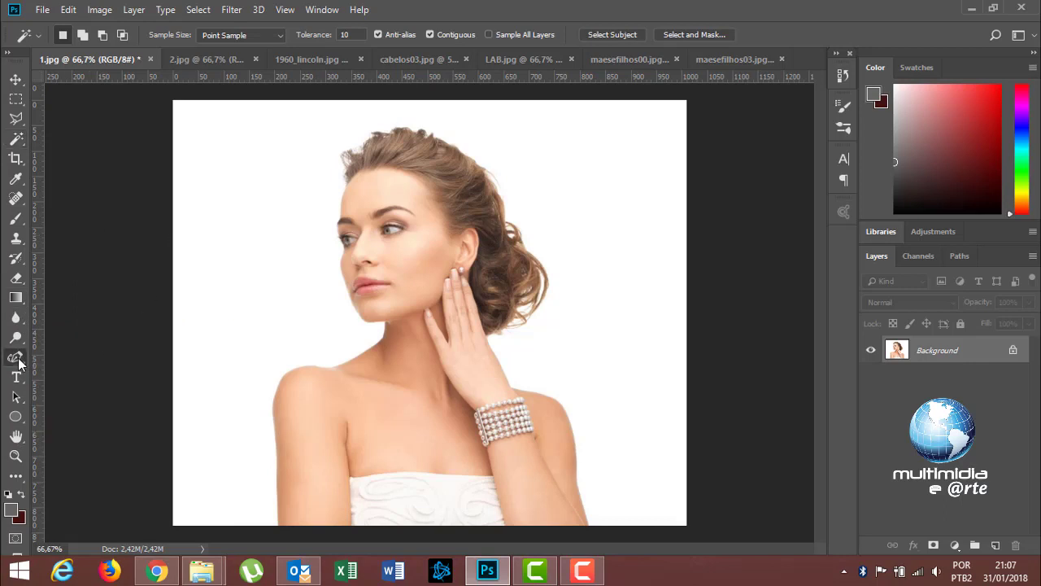
left_click(65, 358)
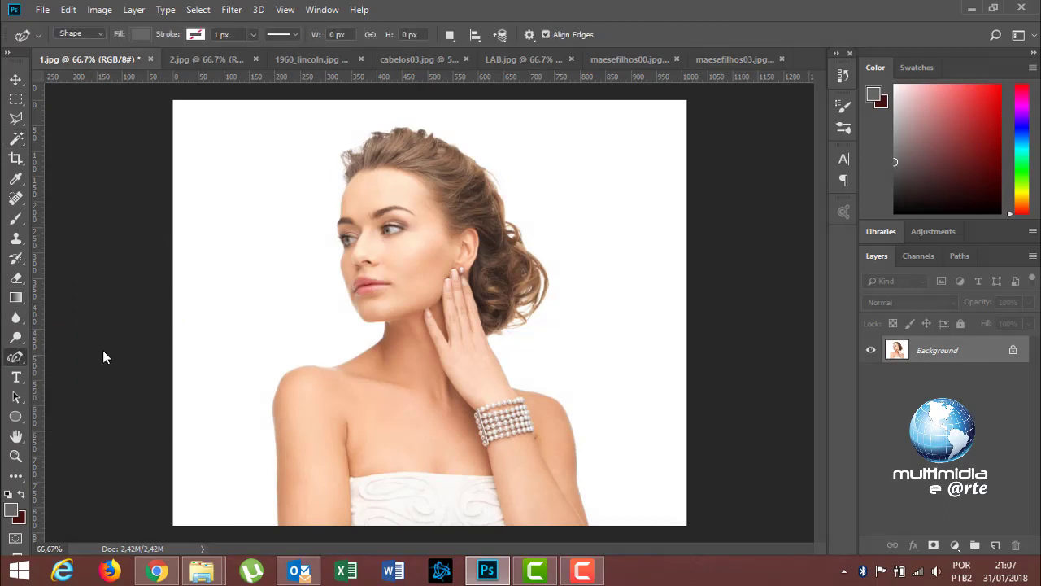
left_click(434, 136)
left_click(489, 177)
left_click_drag(507, 220, 512, 232)
left_click(537, 258)
left_click(544, 282)
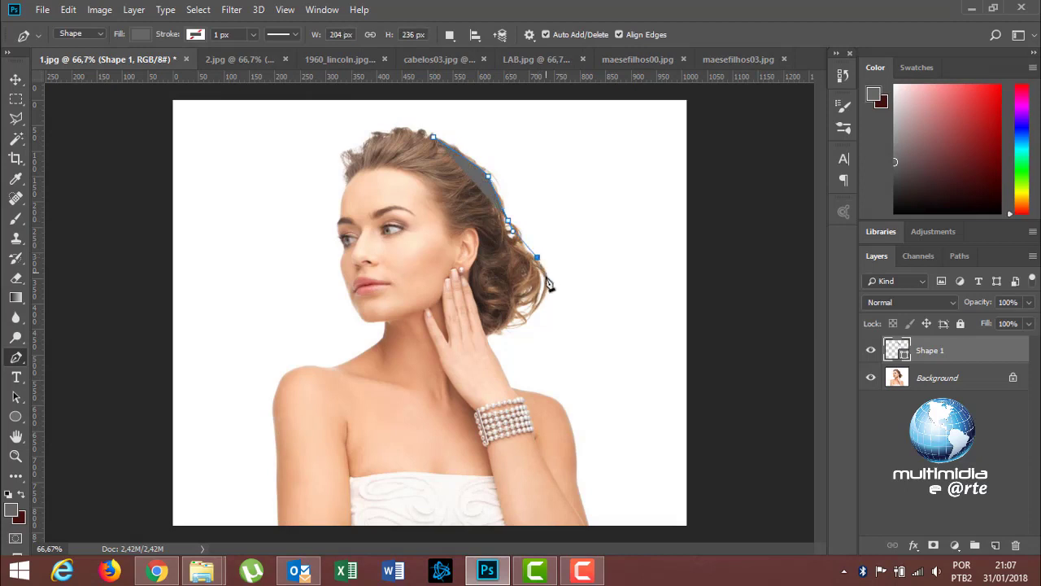
left_click(525, 321)
left_click(490, 337)
left_click(501, 363)
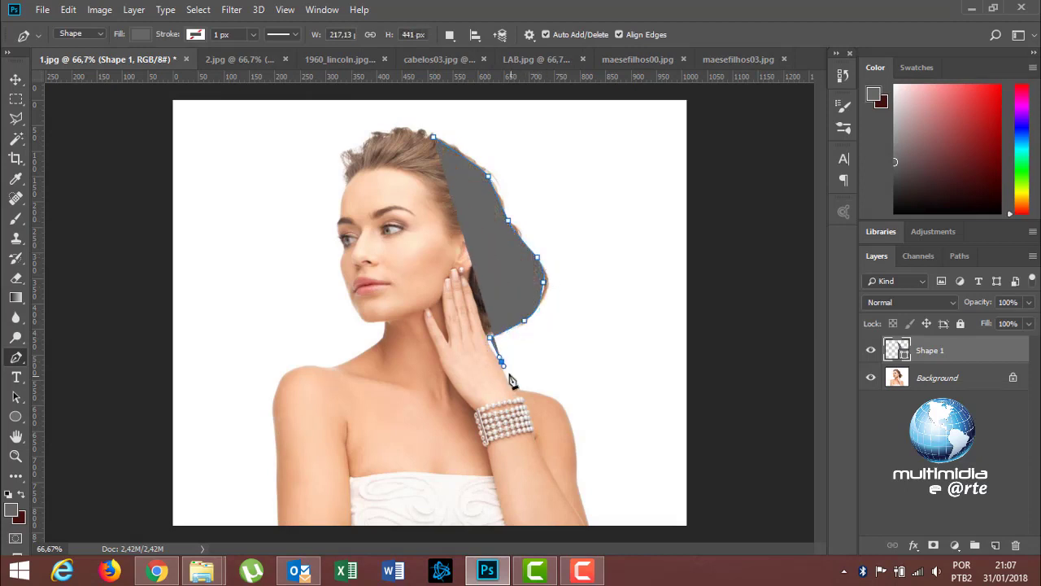
key("Return")
left_click(1016, 545)
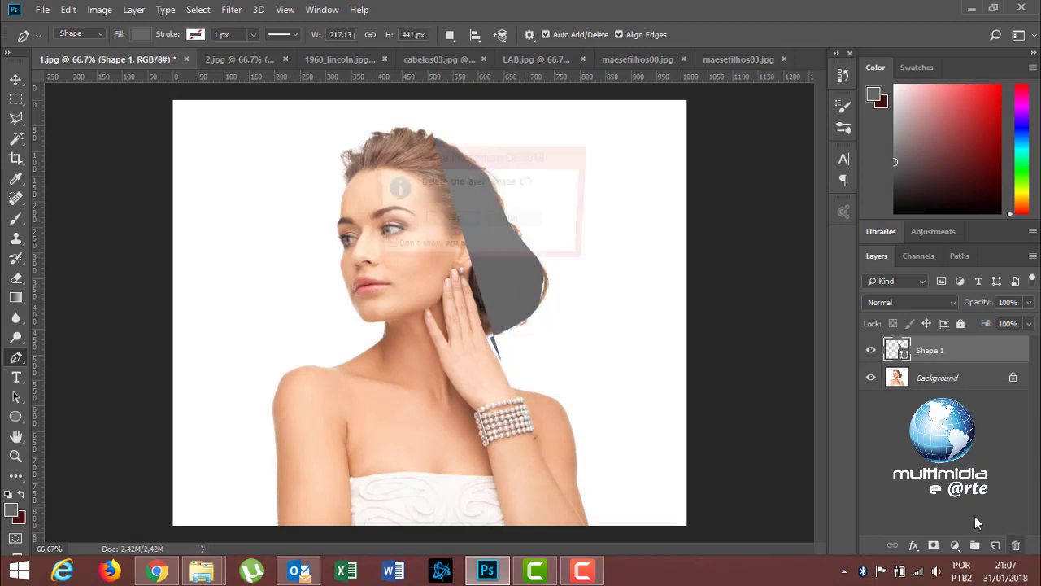
left_click(452, 218)
left_click(80, 33)
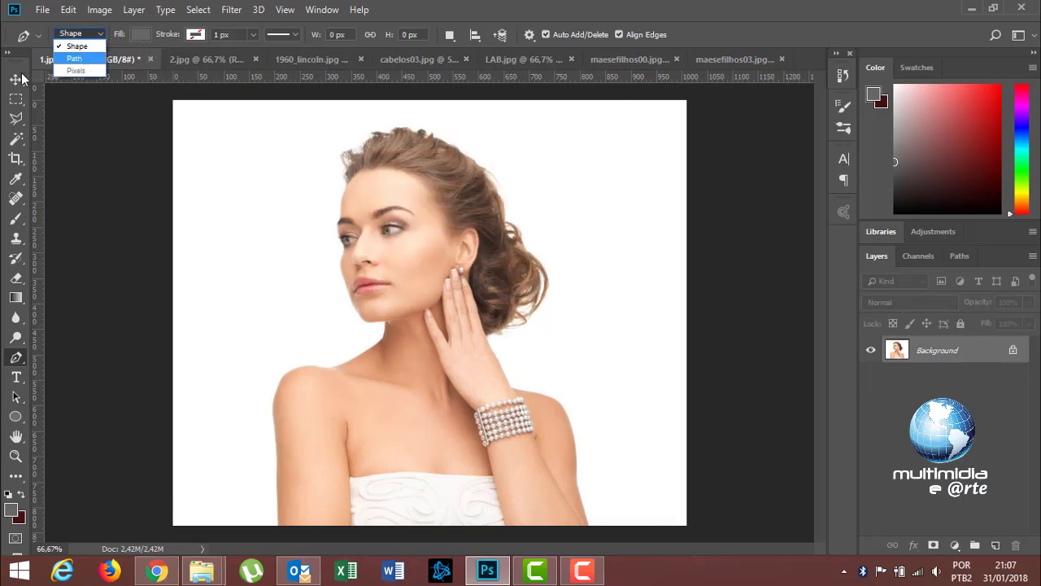
left_click(22, 78)
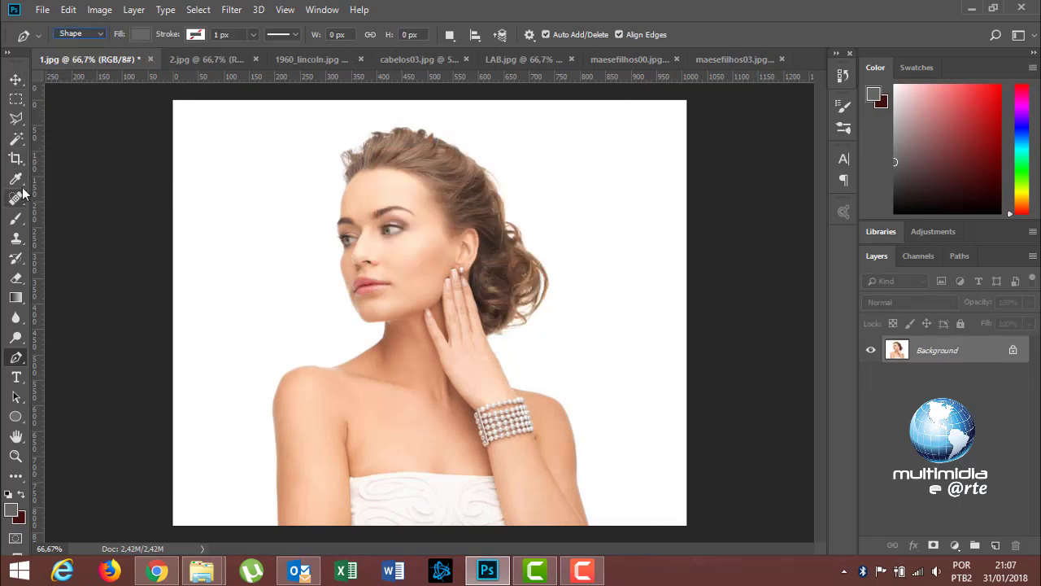
- Quick-select the woman, then refine her hair edges in Select and Mask with a 2 px radius
left_click_drag(15, 138, 70, 139)
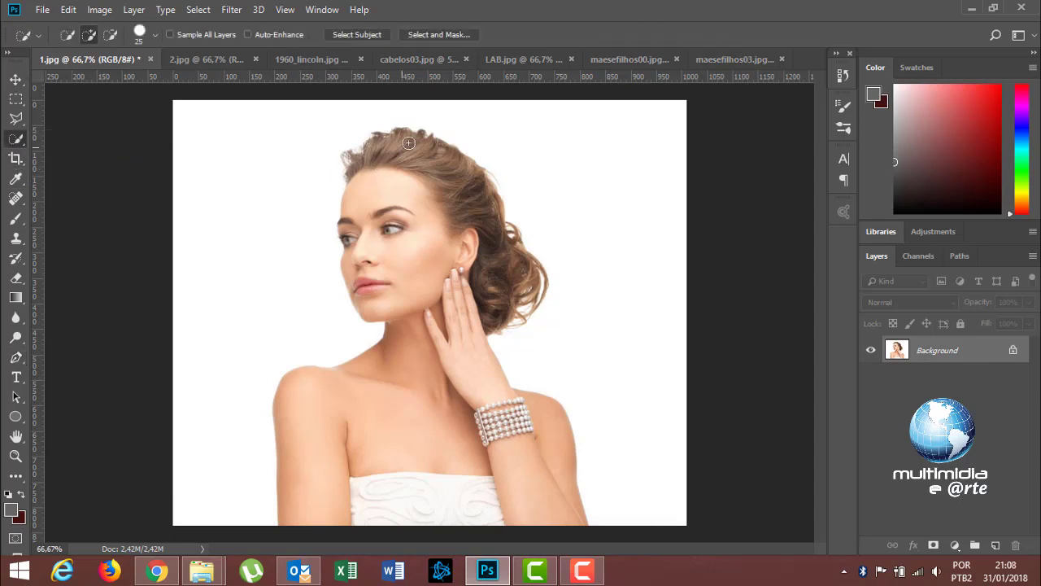
mouse_move(408, 143)
left_mouse_down()
mouse_move(453, 495)
mouse_move(502, 279)
left_mouse_up()
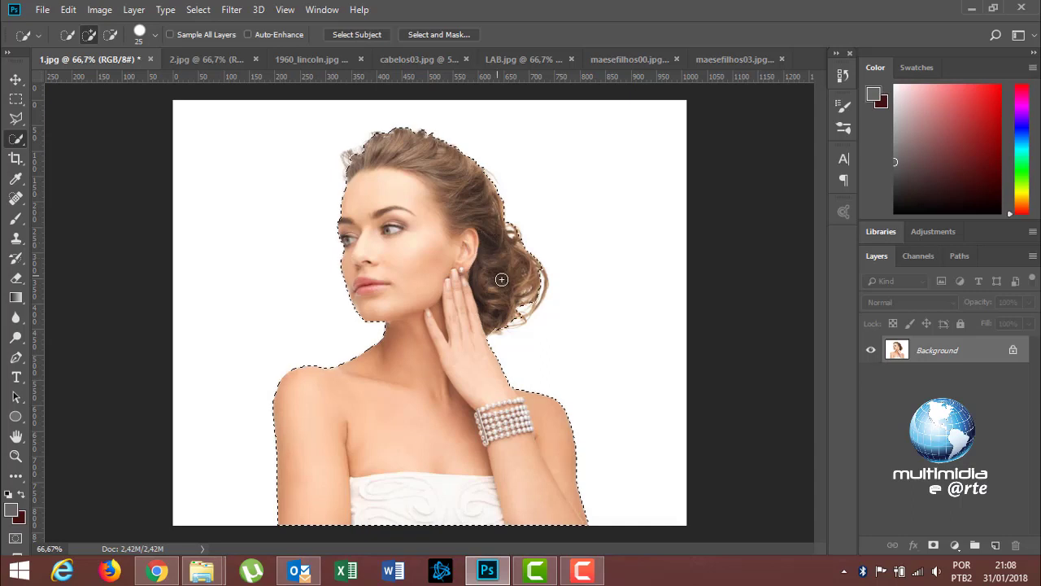
left_click(440, 35)
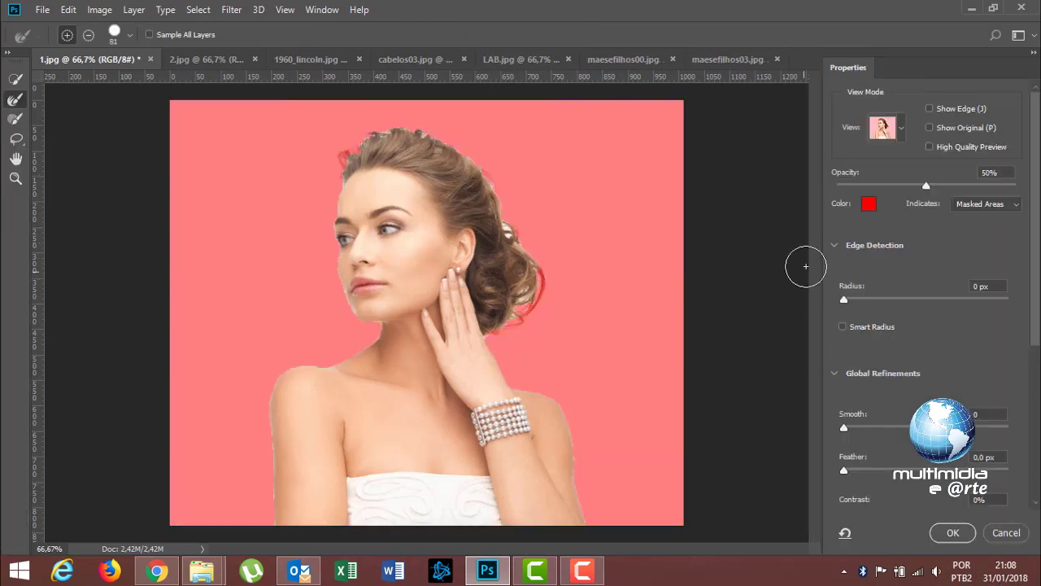
left_click_drag(845, 296, 864, 297)
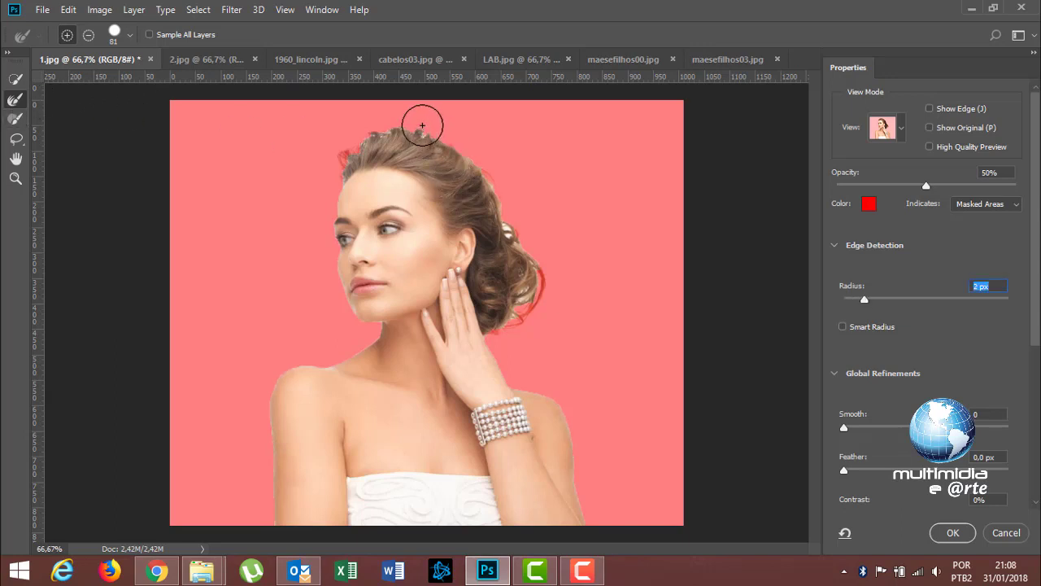
left_click_drag(498, 176, 520, 333)
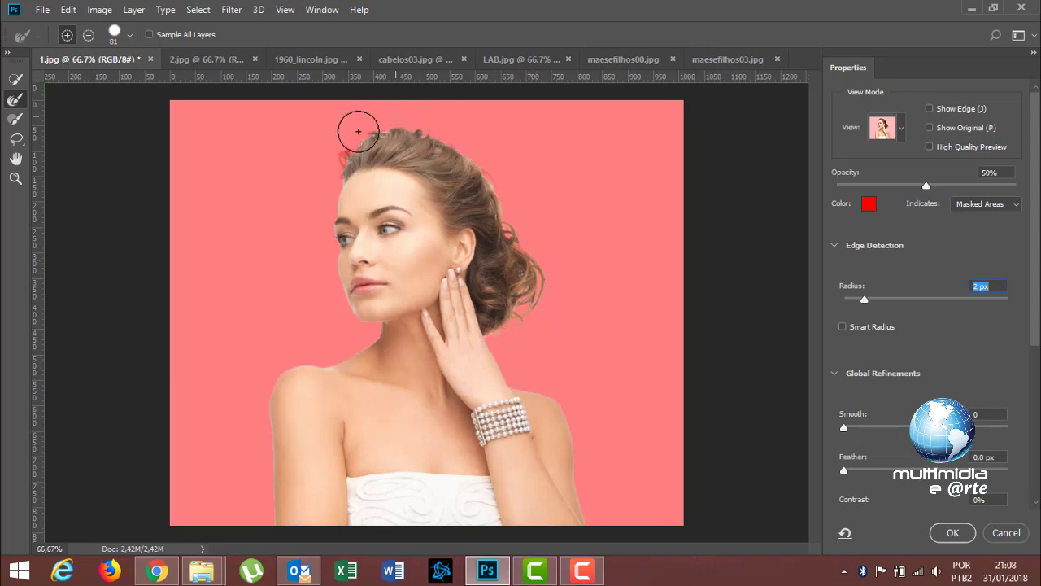
left_click_drag(328, 155, 324, 156)
left_click_drag(1037, 187, 1038, 377)
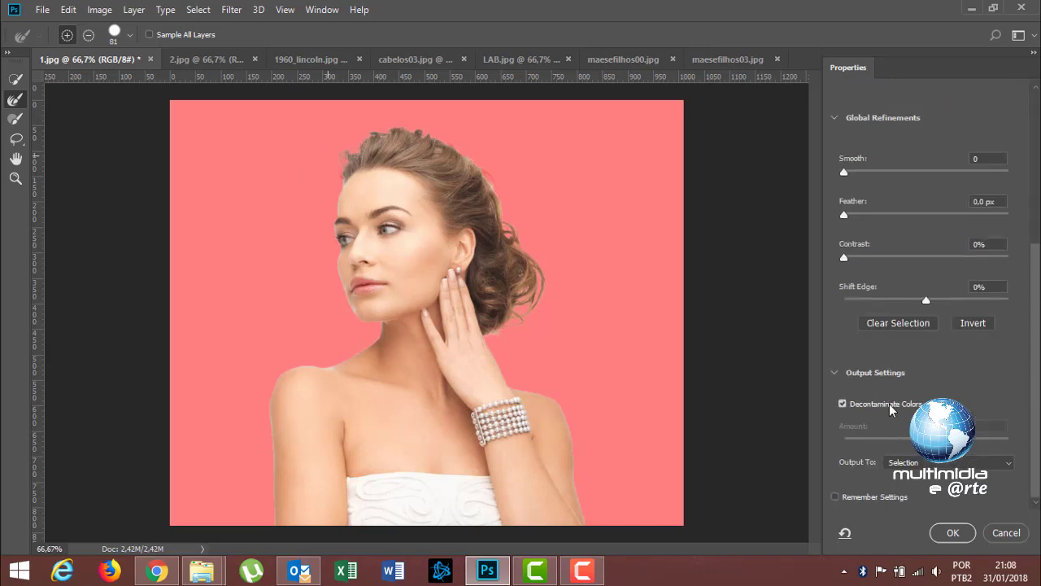
- Apply the refined selection, deselect it, and cycle through the marquee and Quick Selection tools
left_click(1007, 533)
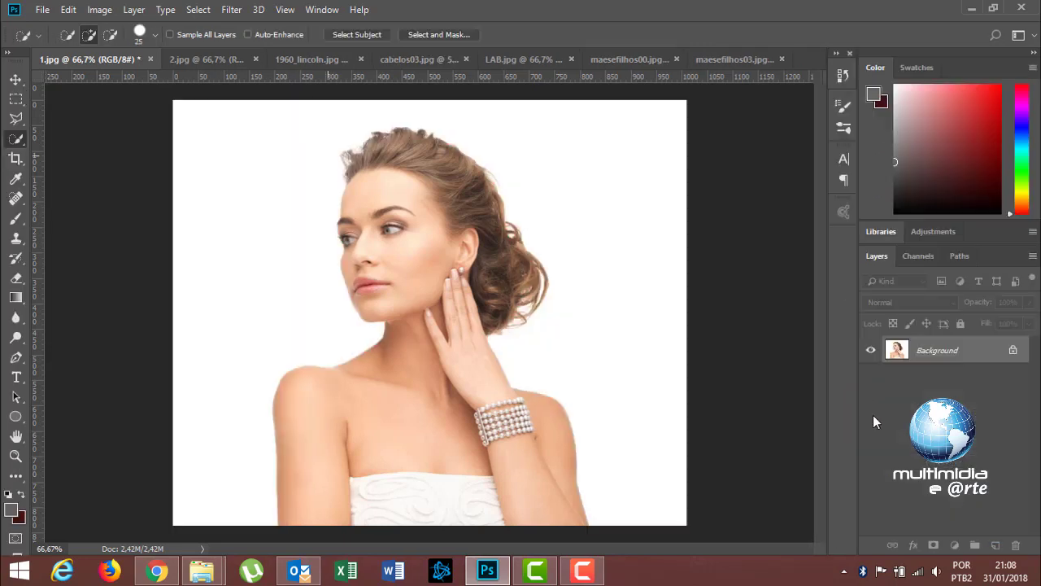
key("ctrl+d")
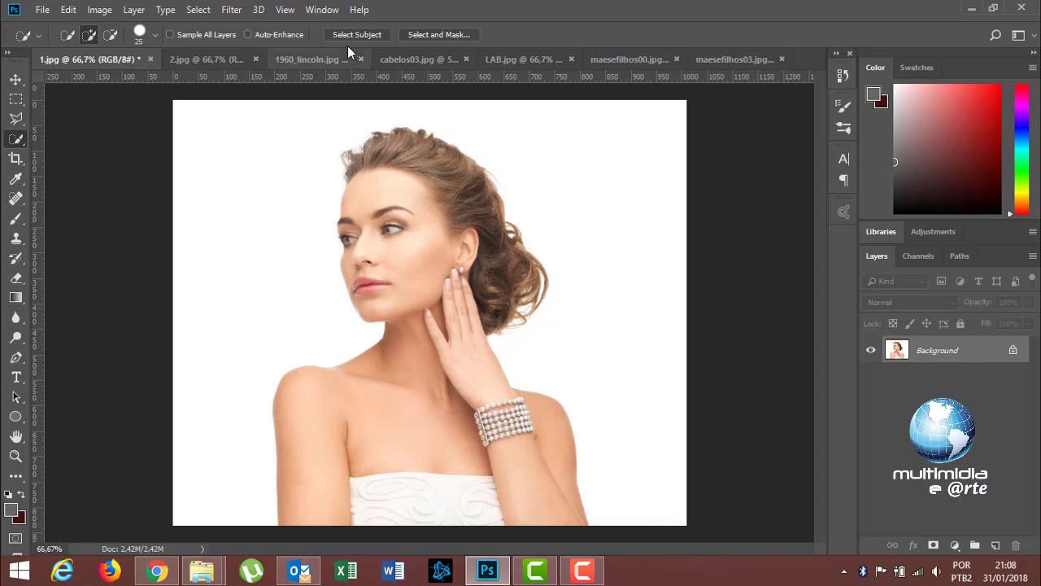
left_click(15, 100)
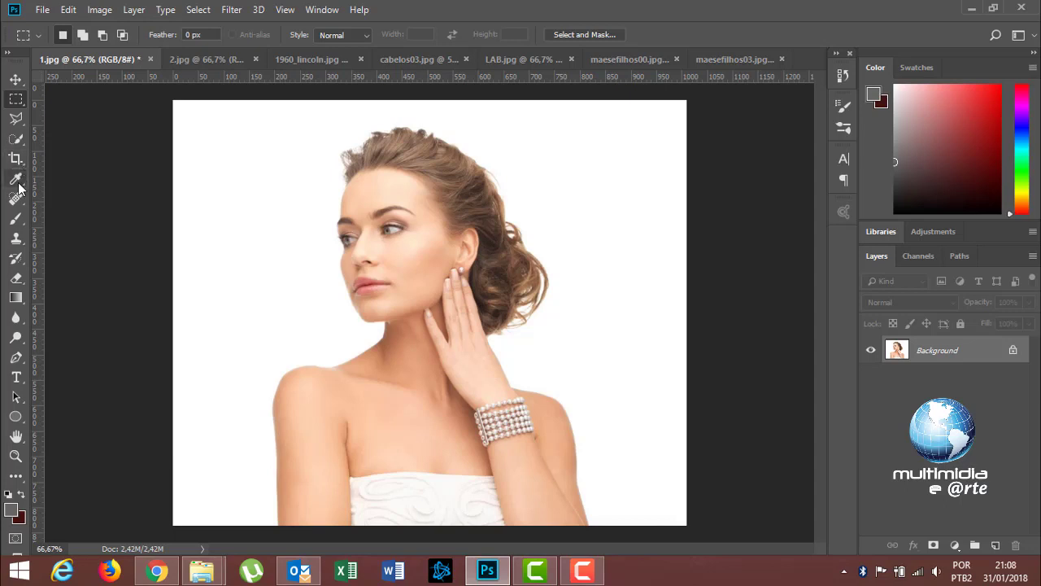
right_click(16, 139)
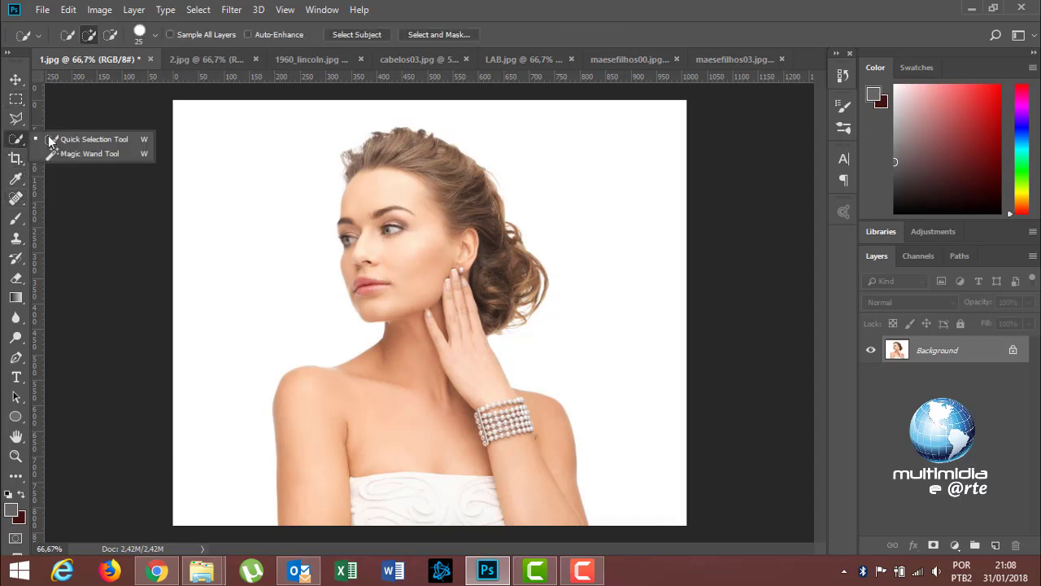
left_click(86, 139)
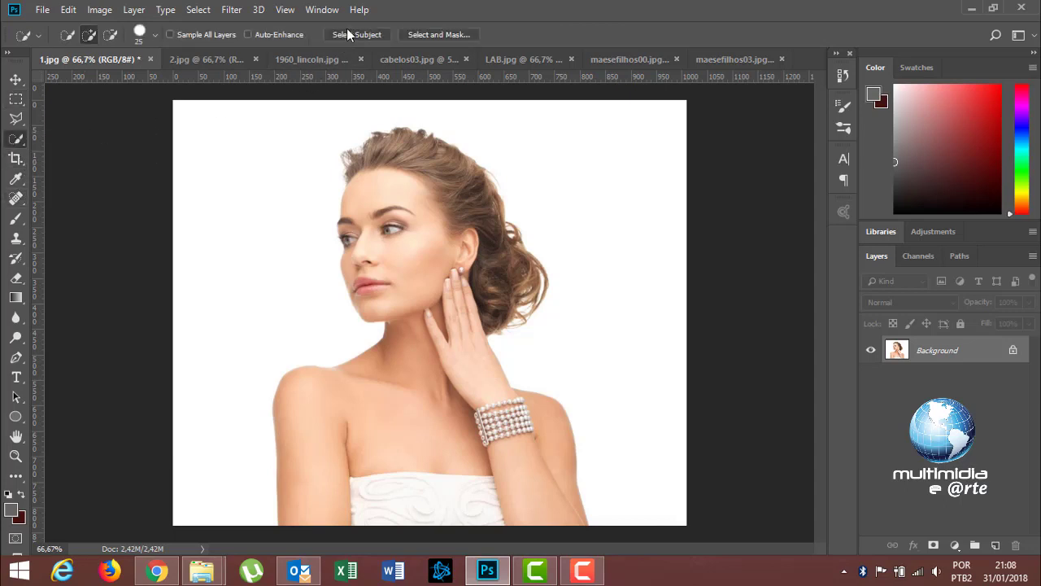
- Switch to the Move tool and glance at the Select menu without running a command
left_click(16, 99)
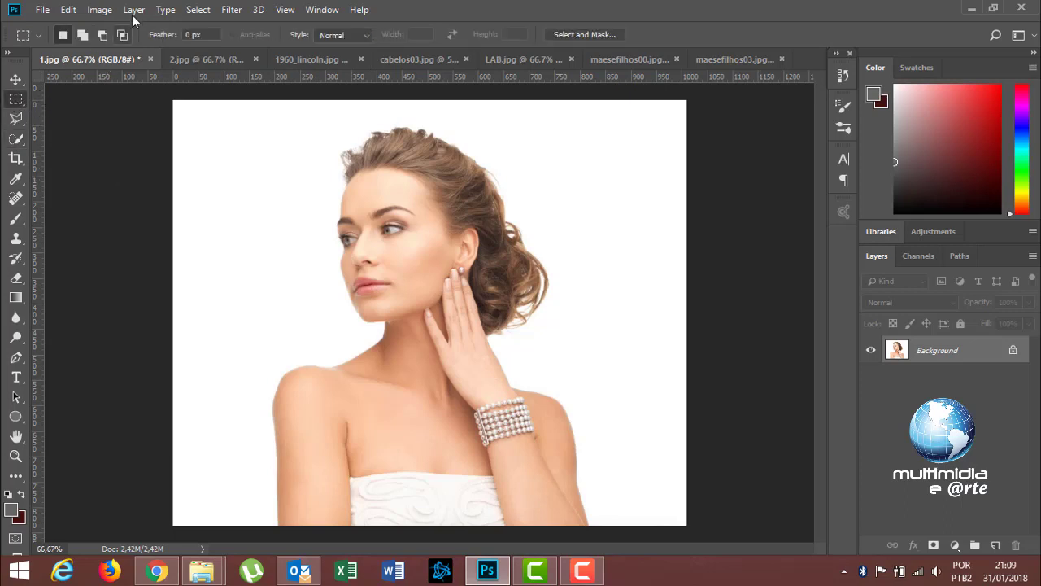
left_click(14, 81)
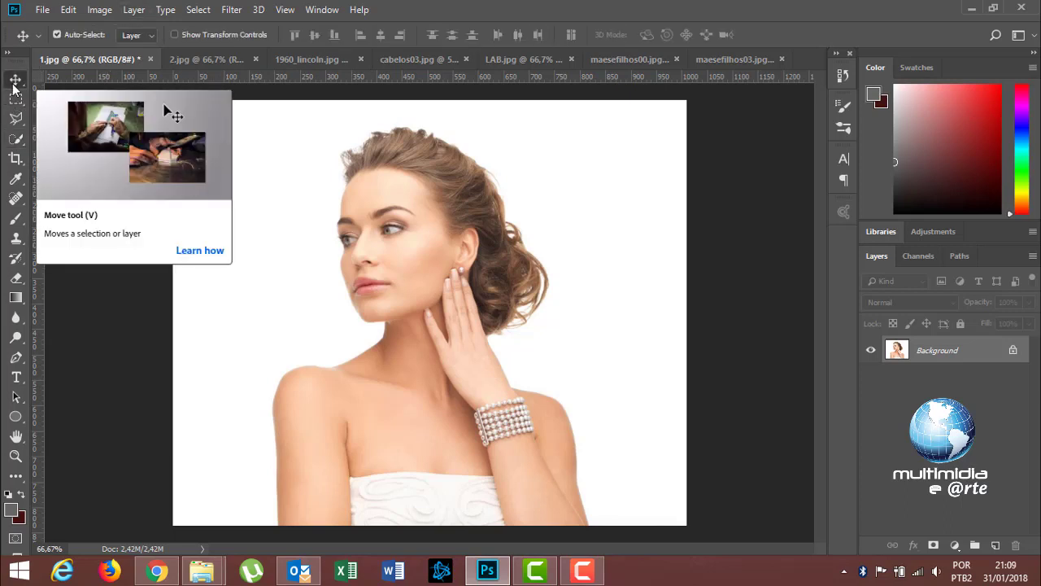
left_click(198, 10)
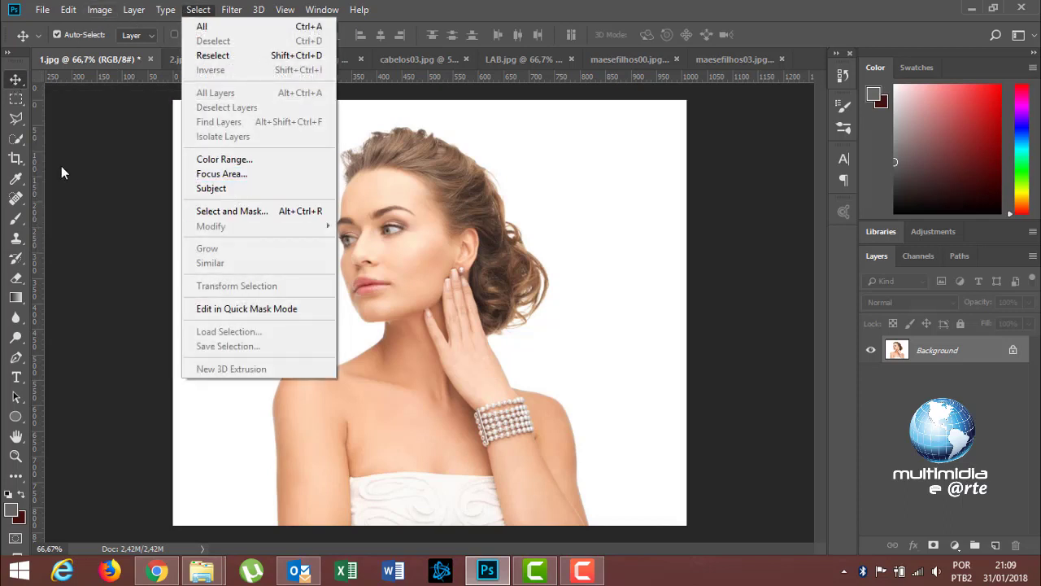
left_click(20, 139)
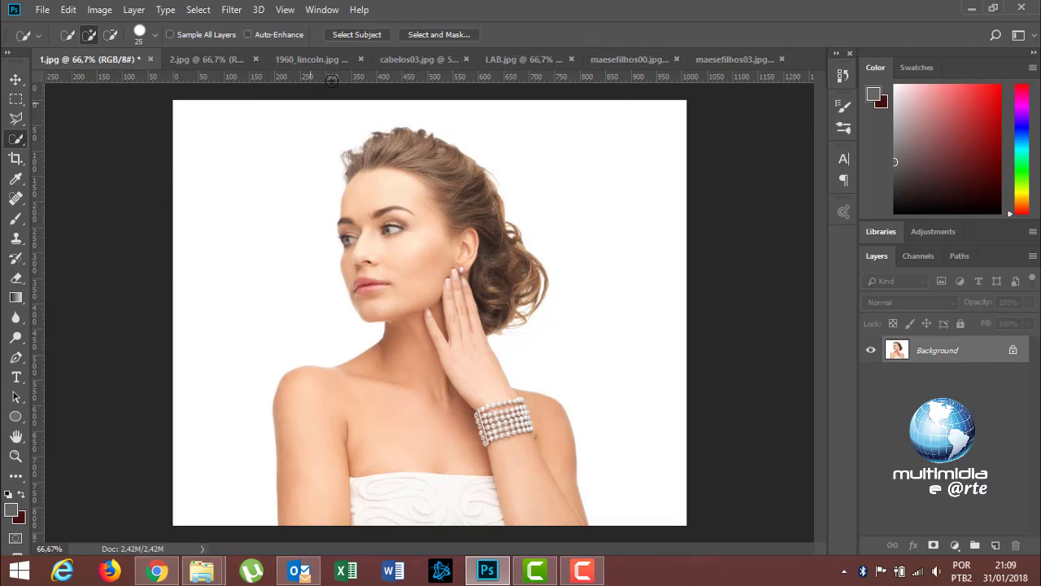
- Select Subject, brush the curly hair edges, decontaminate colours and output a new layer with mask
left_click(352, 37)
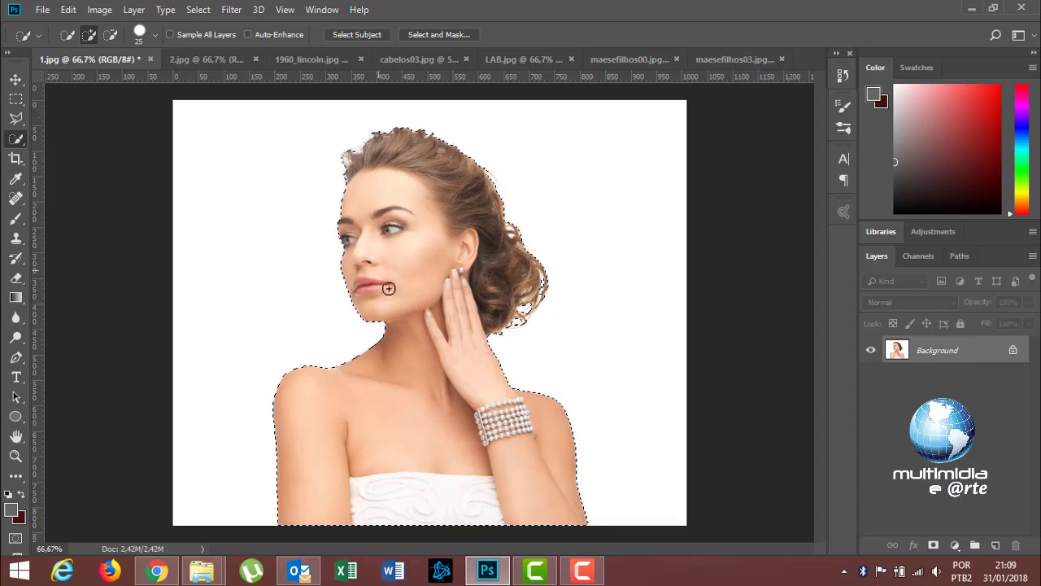
left_click(451, 35)
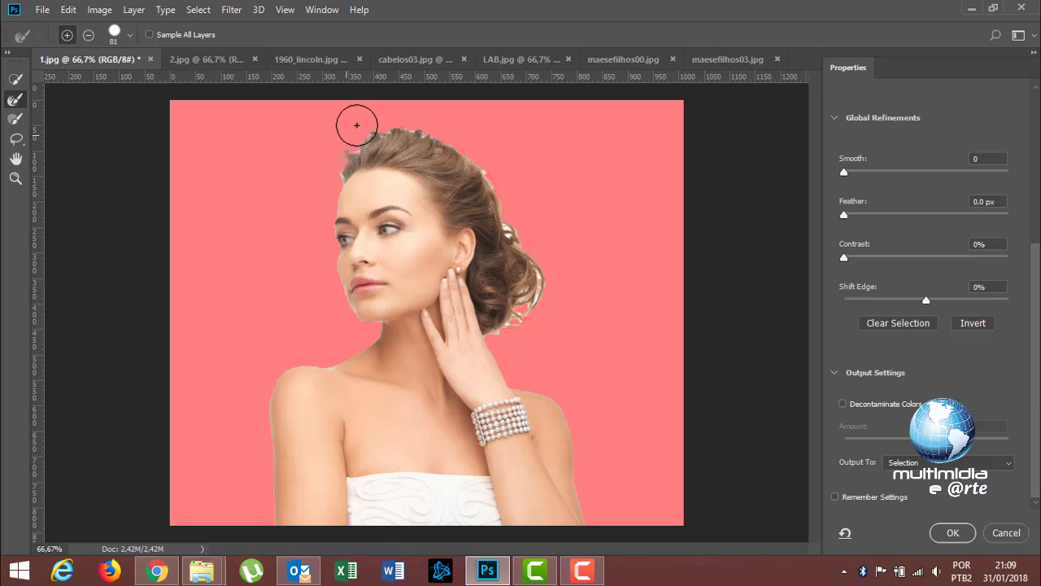
mouse_move(356, 124)
left_mouse_down()
mouse_move(412, 116)
mouse_move(465, 144)
mouse_move(512, 198)
mouse_move(541, 264)
mouse_move(515, 337)
left_mouse_up()
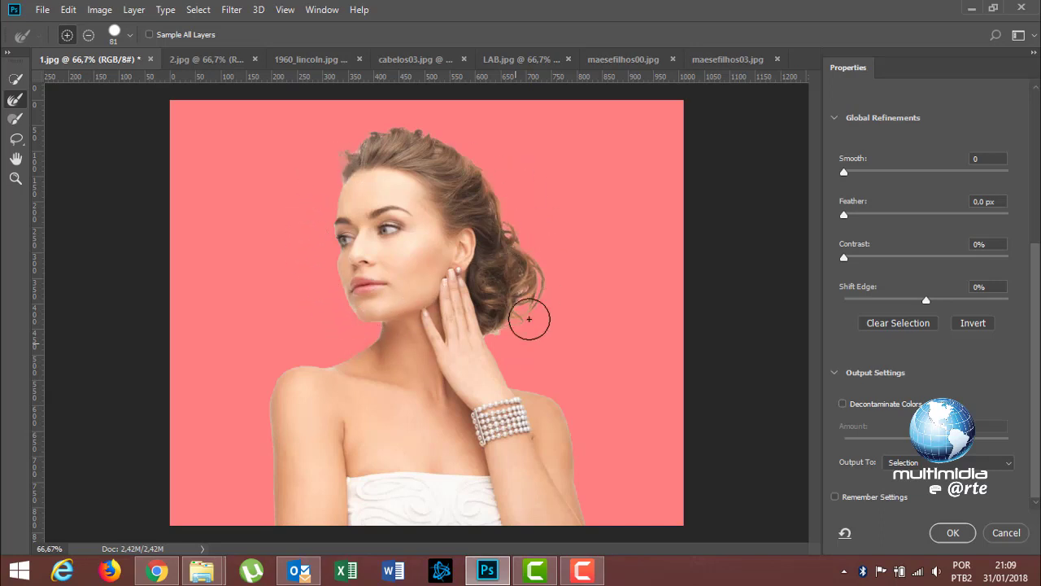
left_click_drag(529, 319, 507, 333)
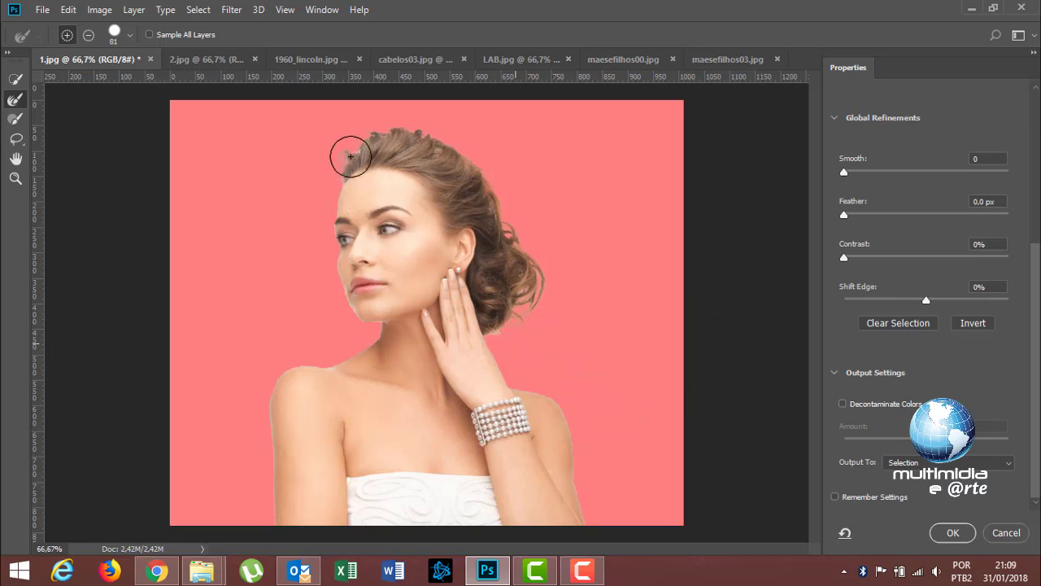
left_click_drag(350, 155, 326, 168)
left_click(869, 402)
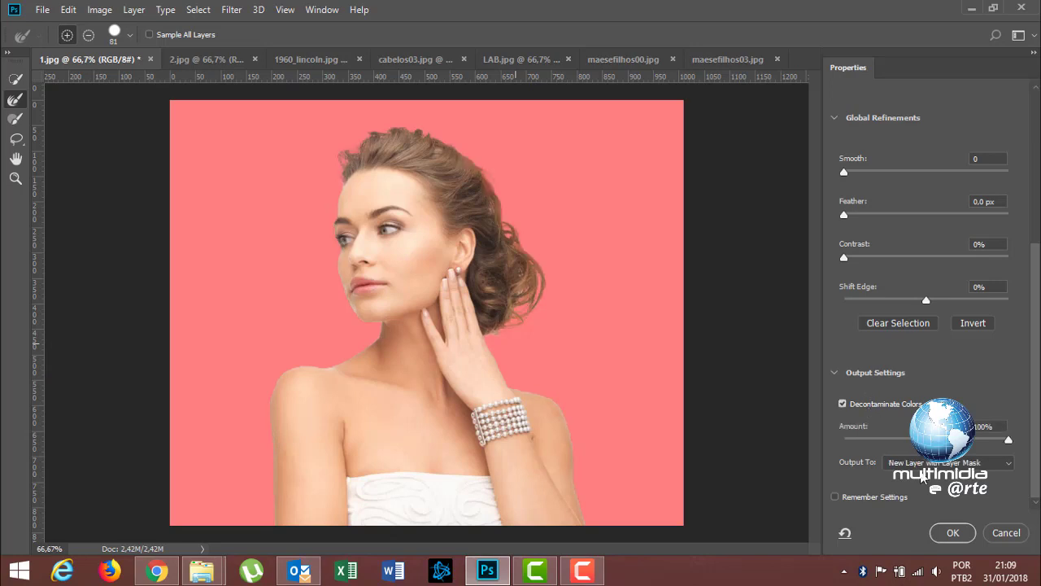
left_click(951, 533)
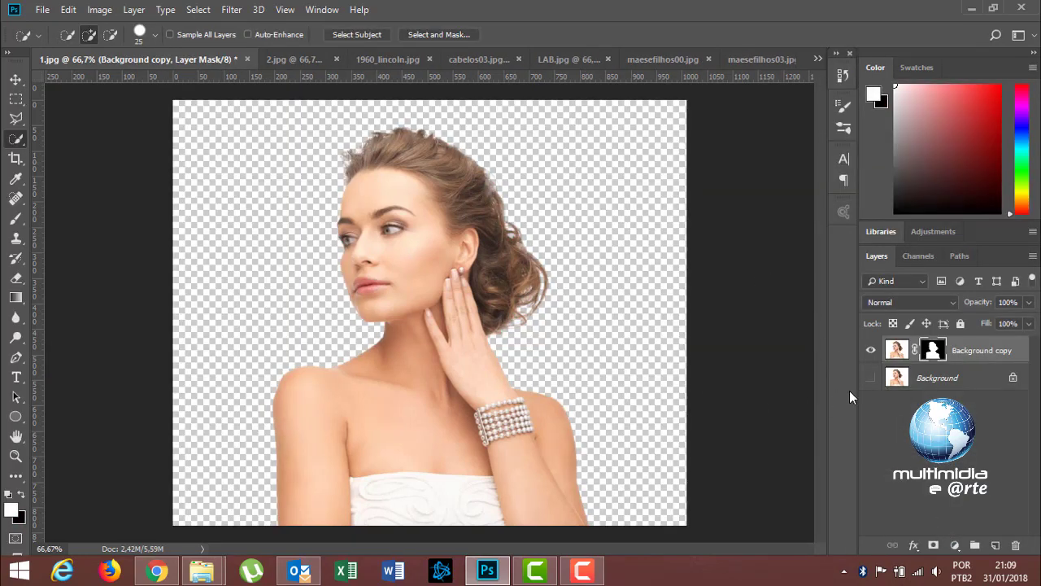
- Close the 1.jpg portrait and switch to the 2.jpg family photo
left_click(248, 59)
left_click(521, 220)
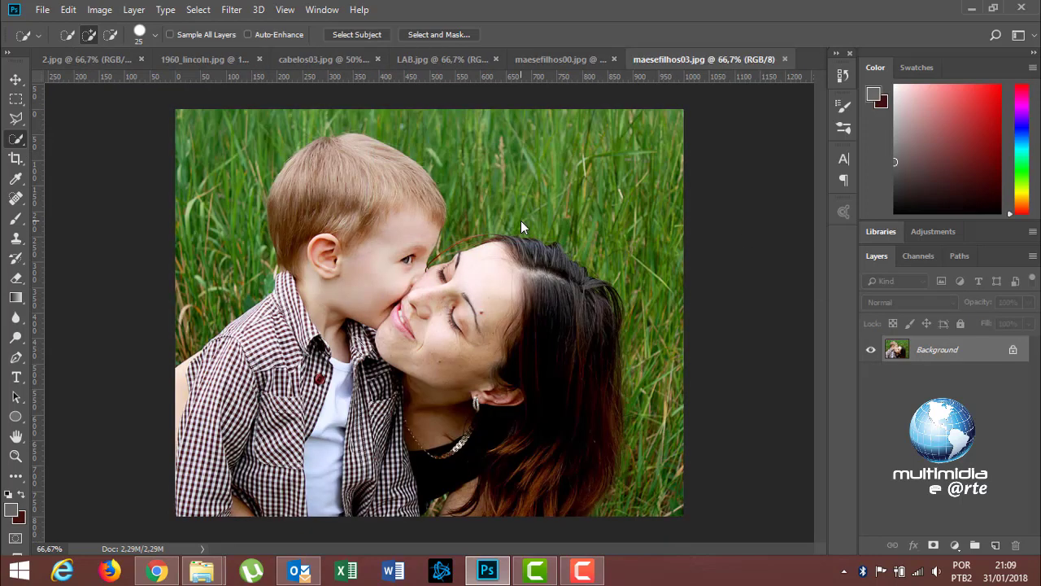
left_click(94, 58)
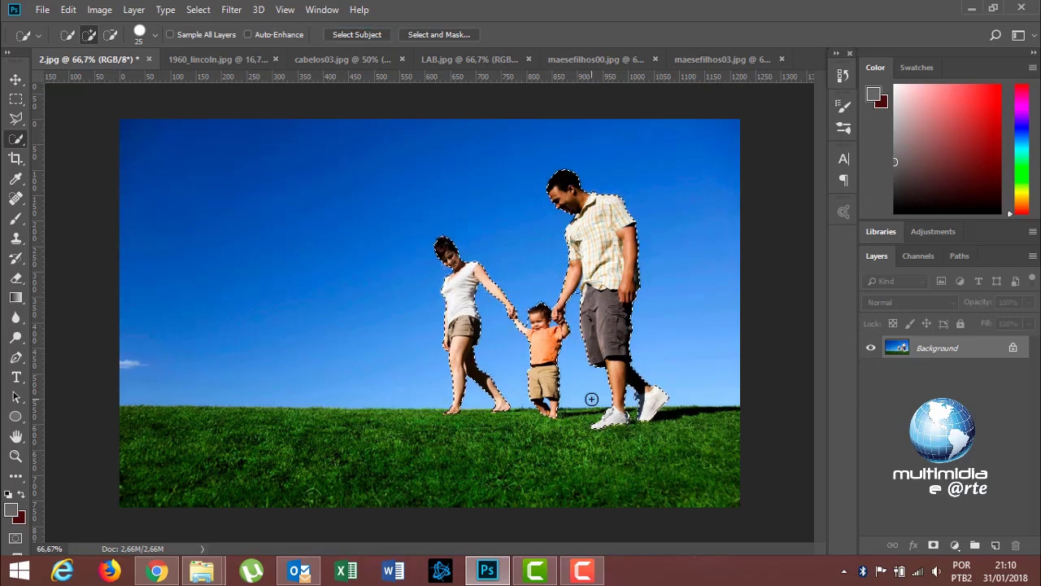
- Check 2.jpg's Image Size without changes, then close it discarding edits
left_click(99, 10)
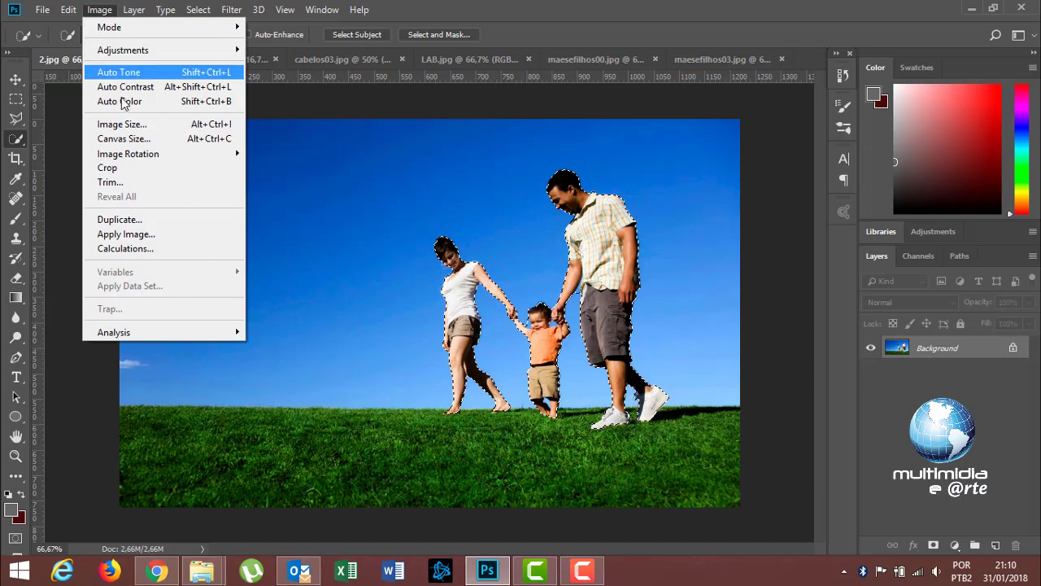
left_click(114, 123)
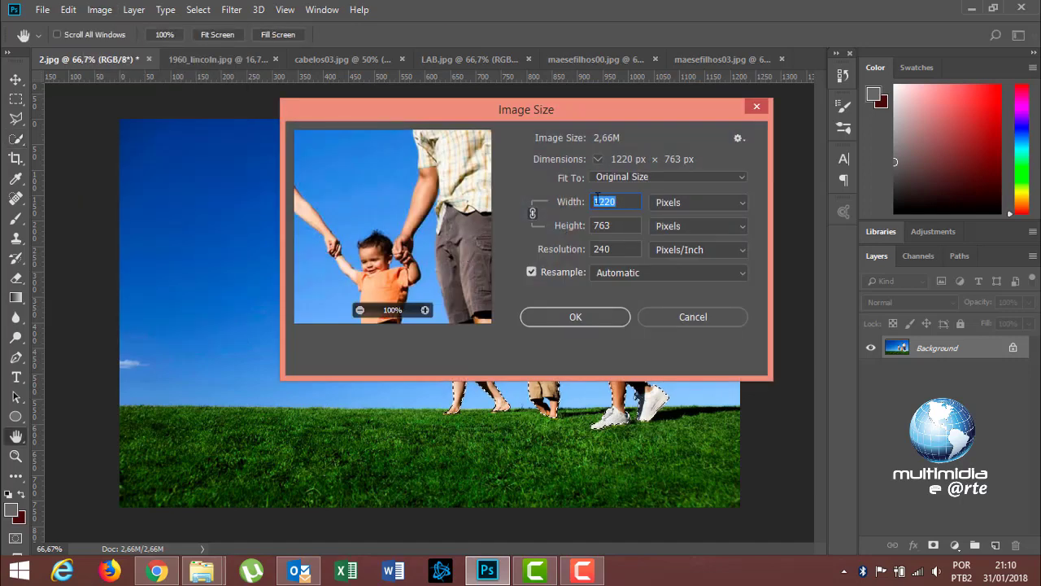
left_click(684, 320)
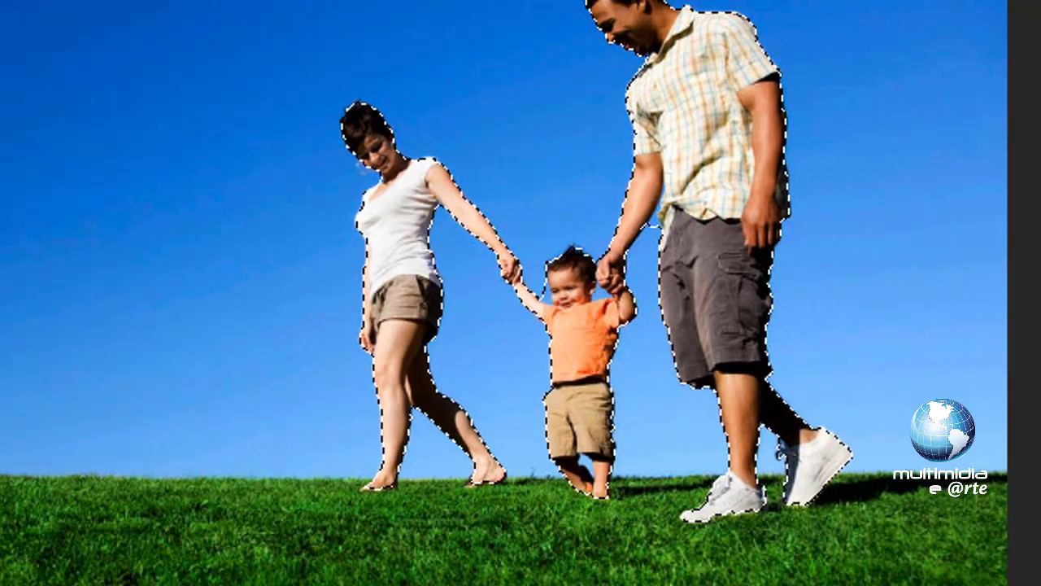
key("ctrl+w")
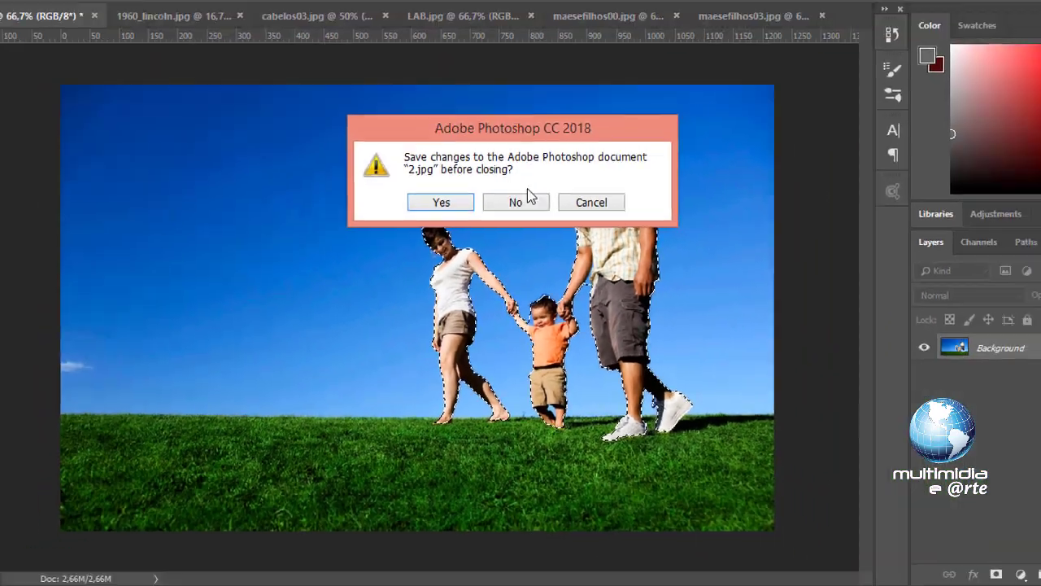
left_click(537, 223)
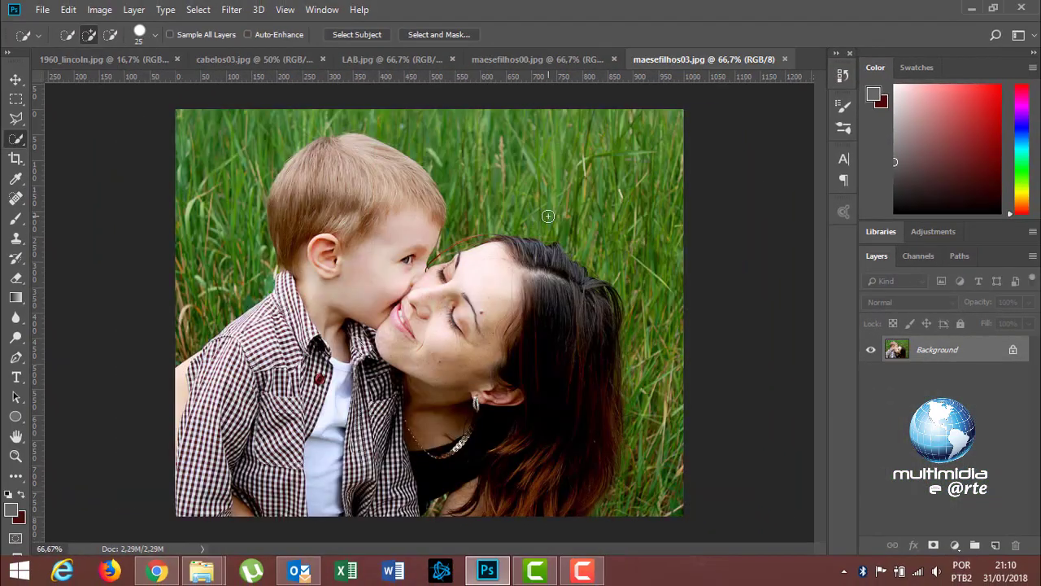
- Switch to the 1960_lincoln.jpg car photo and run Select Subject
left_click(95, 59)
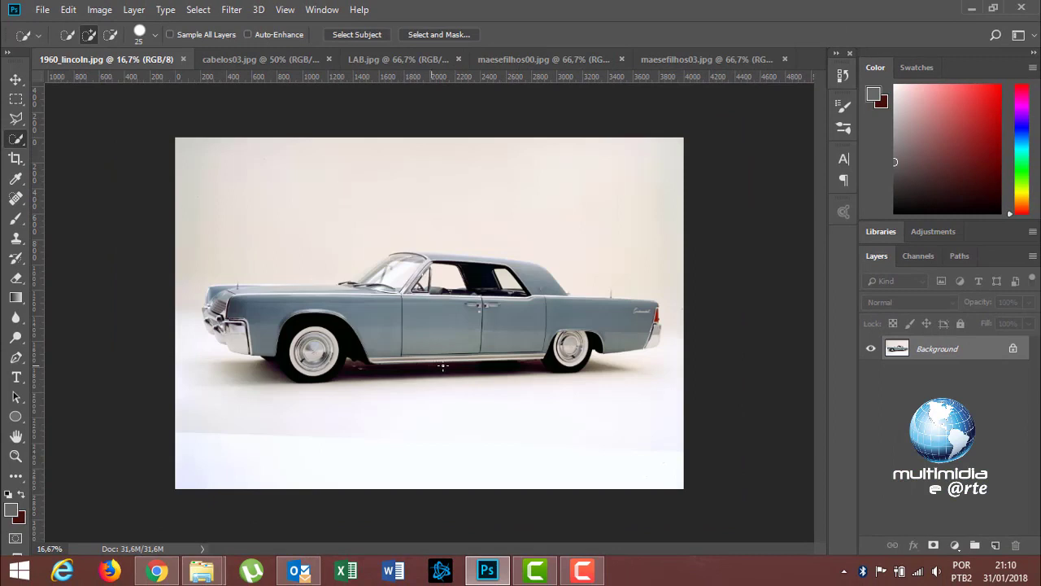
left_click(357, 34)
- Draw a first pen path along the trim and arch, then delete the accidental Shape 1 layer
left_click(16, 356)
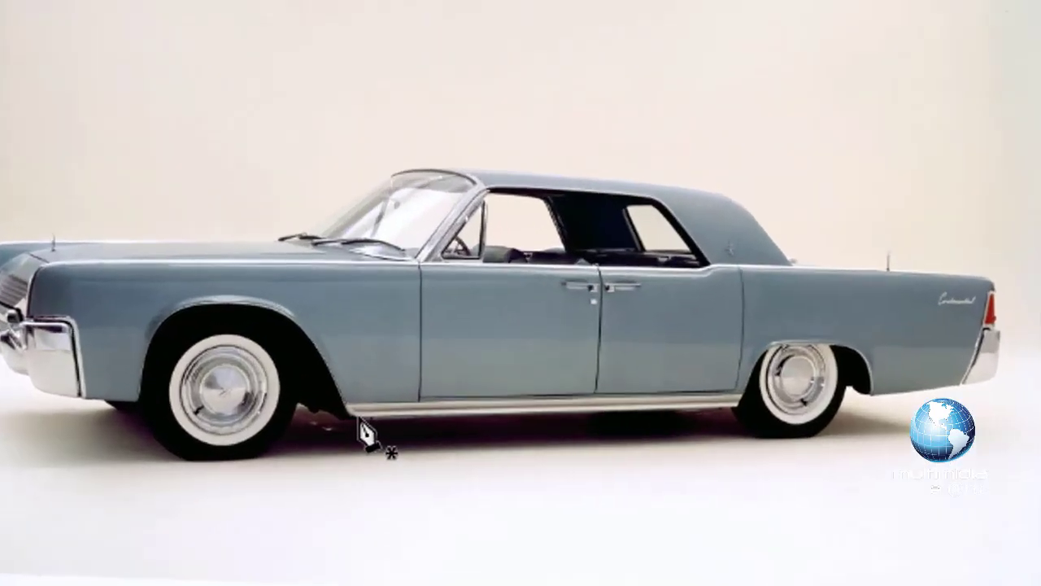
left_click(358, 416)
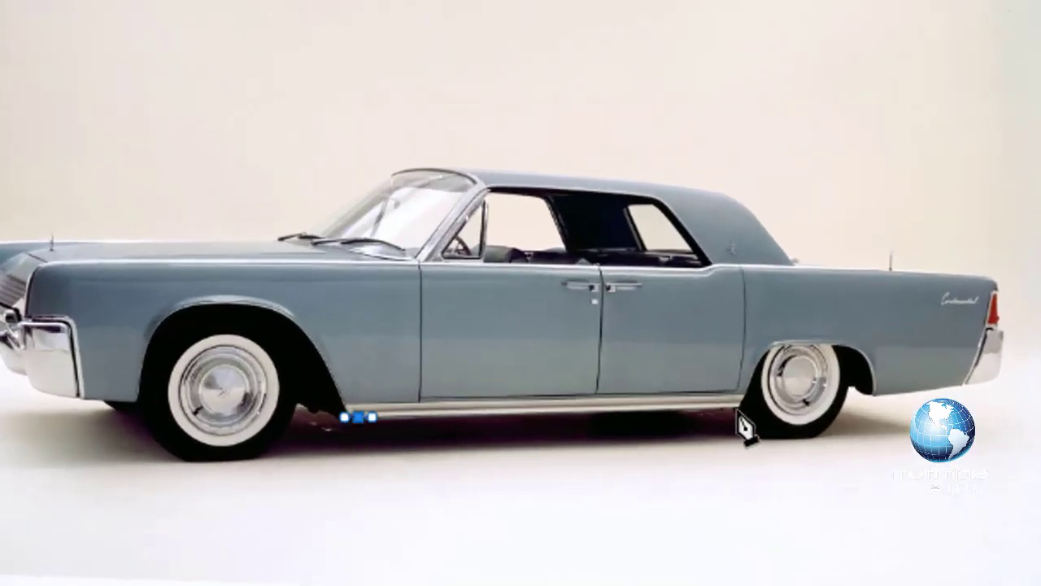
left_click(739, 407)
mouse_move(786, 341)
left_mouse_down()
mouse_move(823, 338)
mouse_move(878, 383)
left_mouse_up()
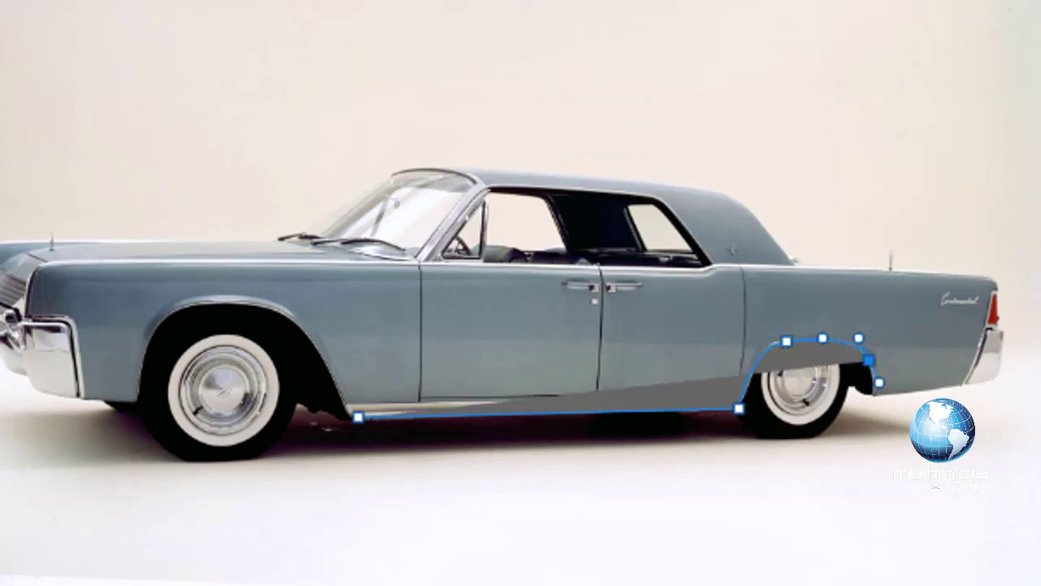
key("Delete")
left_click(530, 102)
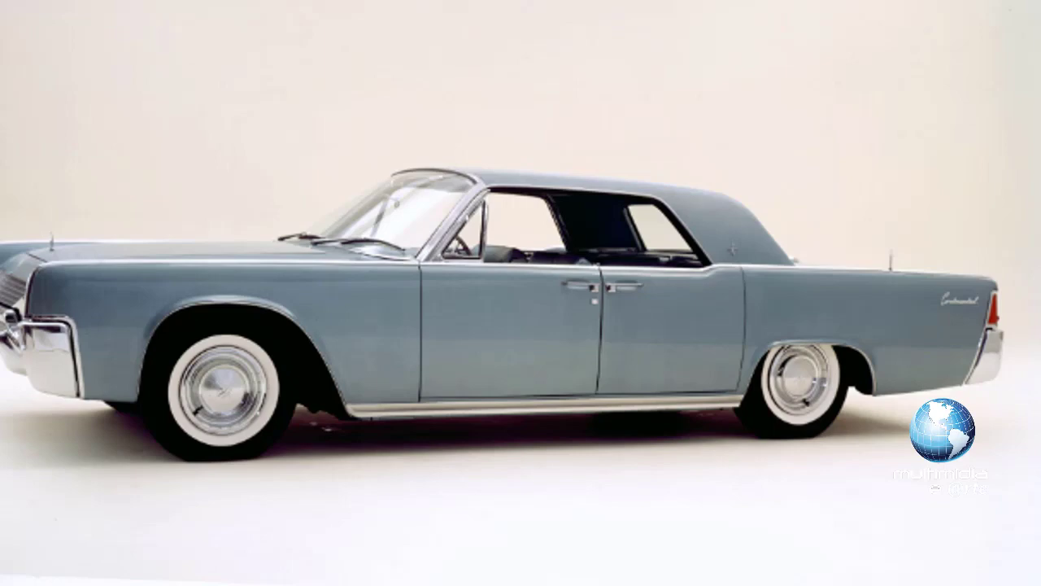
- Redraw the pen path along the lower trim and up over the rear wheel arch
left_click(353, 419)
left_click(736, 412)
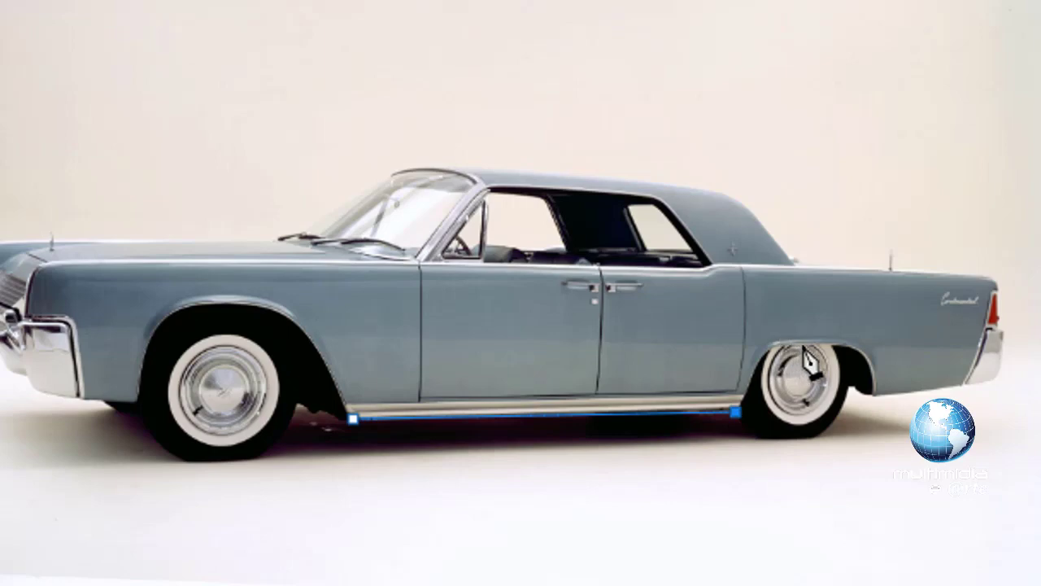
left_click_drag(803, 345, 848, 346)
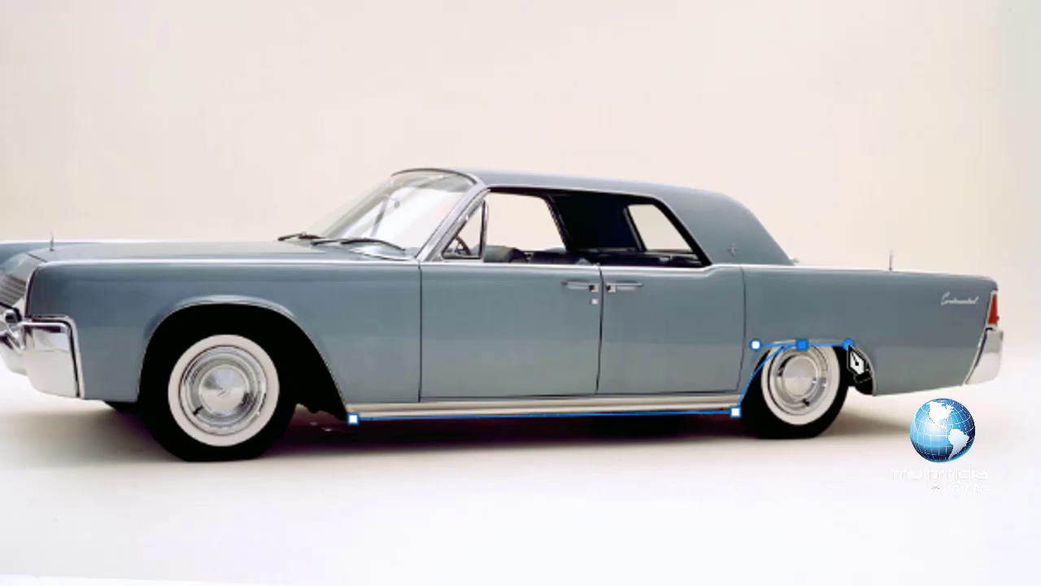
key("ctrl+plus")
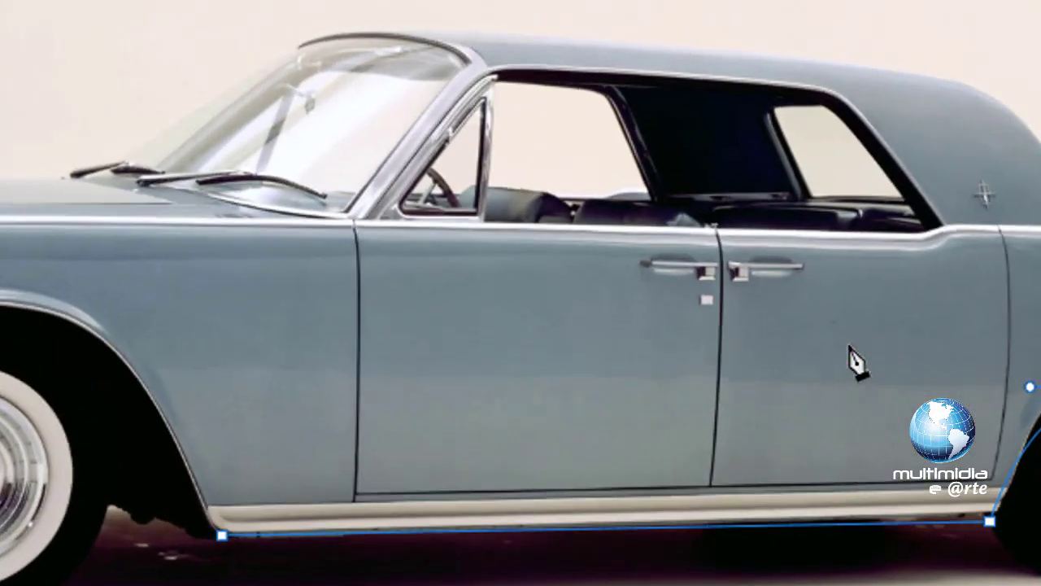
key("ctrl+plus")
left_click_drag(721, 274, 95, 70)
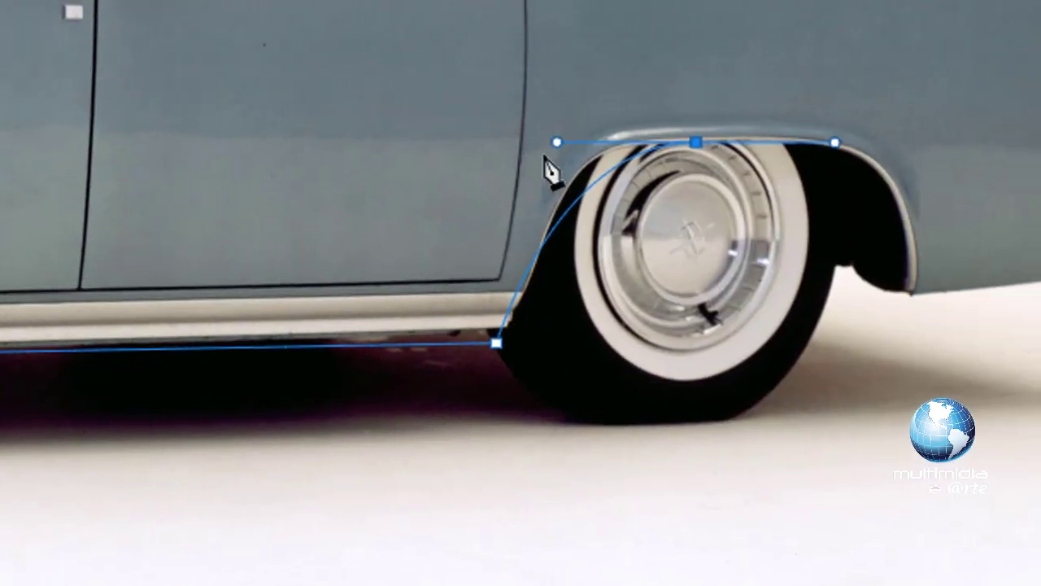
- Raise the arch curve to follow the wheel and add points at the arch's rear end
left_click_drag(556, 143, 555, 94)
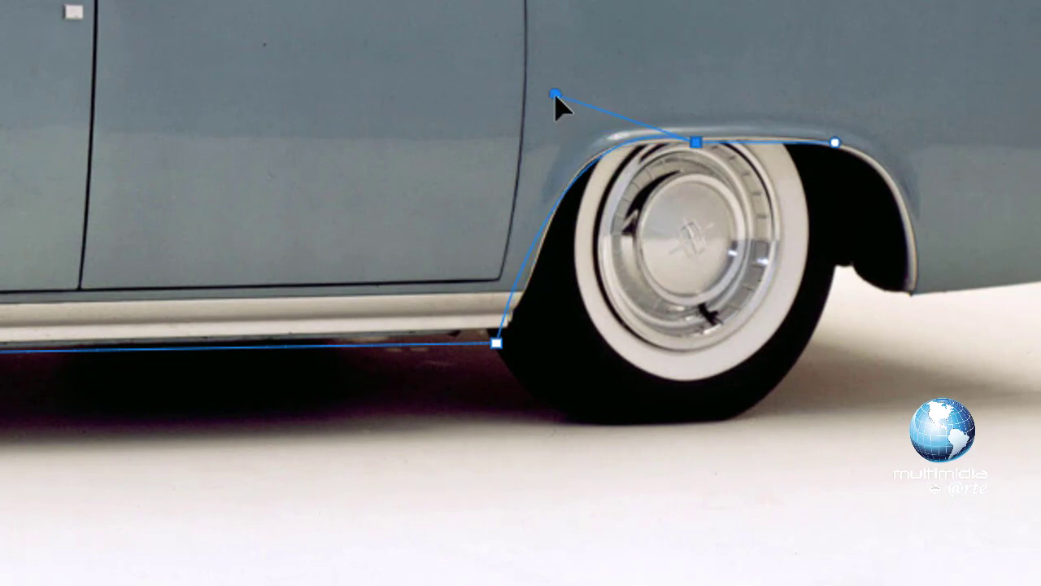
left_click(497, 343)
key("ctrl+z")
left_click(921, 288)
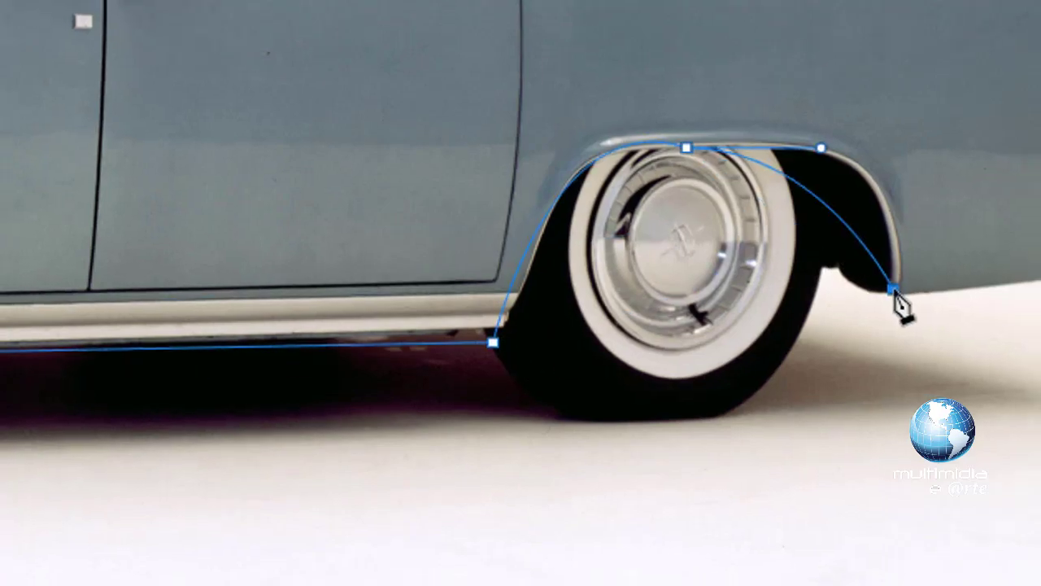
left_click(622, 335)
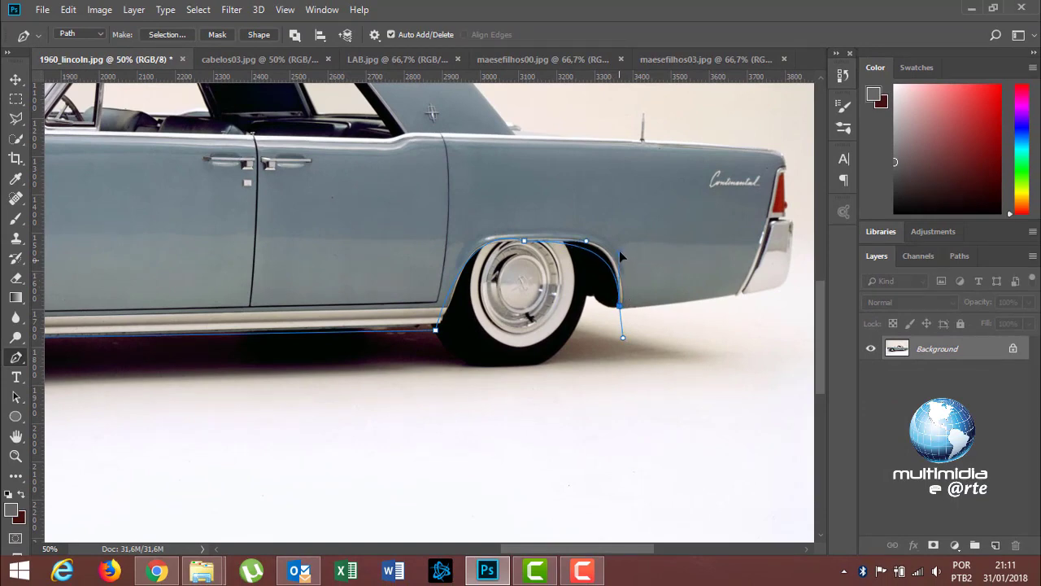
- Reshape the arch curve's handles and reposition the whole path with Path Selection
left_click_drag(616, 277, 622, 240)
mouse_move(437, 331)
left_mouse_down()
mouse_move(453, 321)
mouse_move(435, 329)
left_mouse_up()
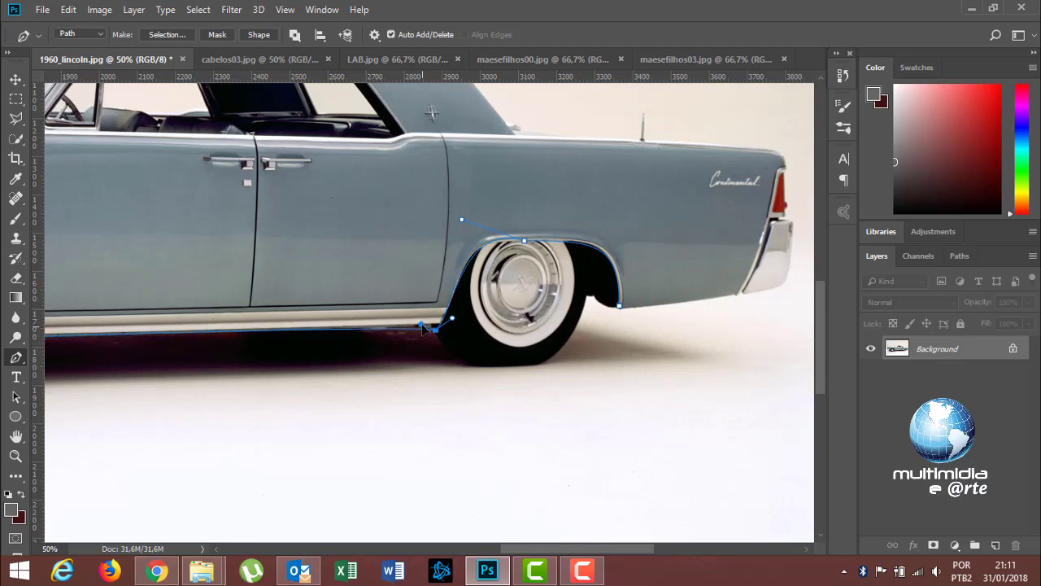
left_click(16, 396)
left_click(89, 396)
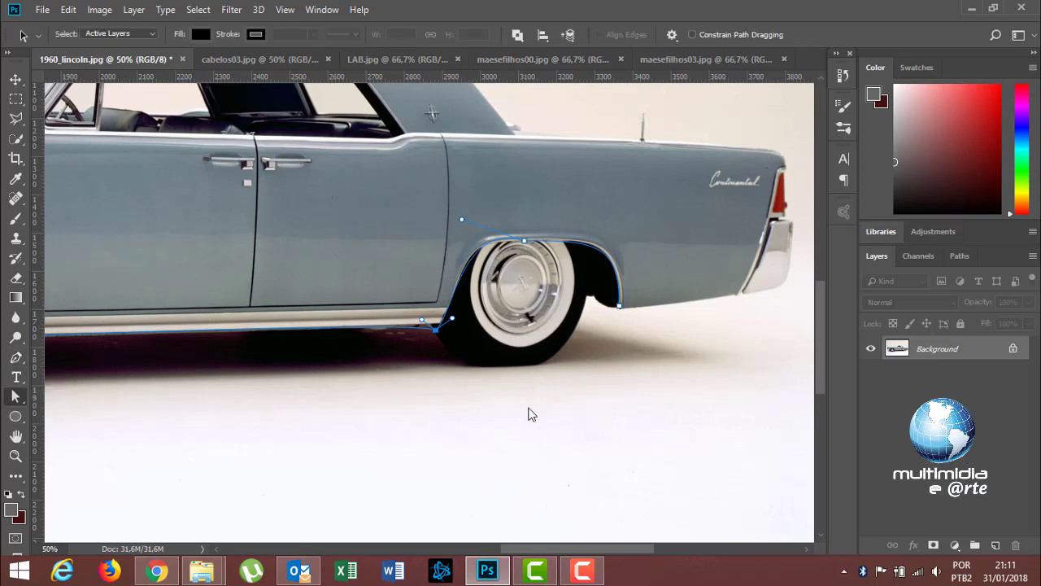
left_click(443, 342)
left_click_drag(438, 329, 444, 325)
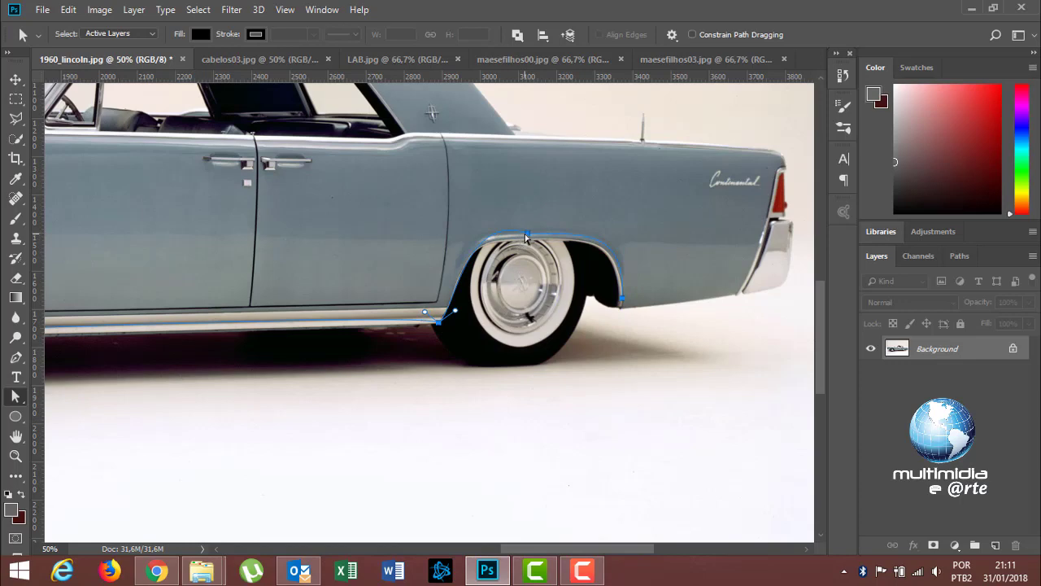
left_click_drag(527, 236, 528, 251)
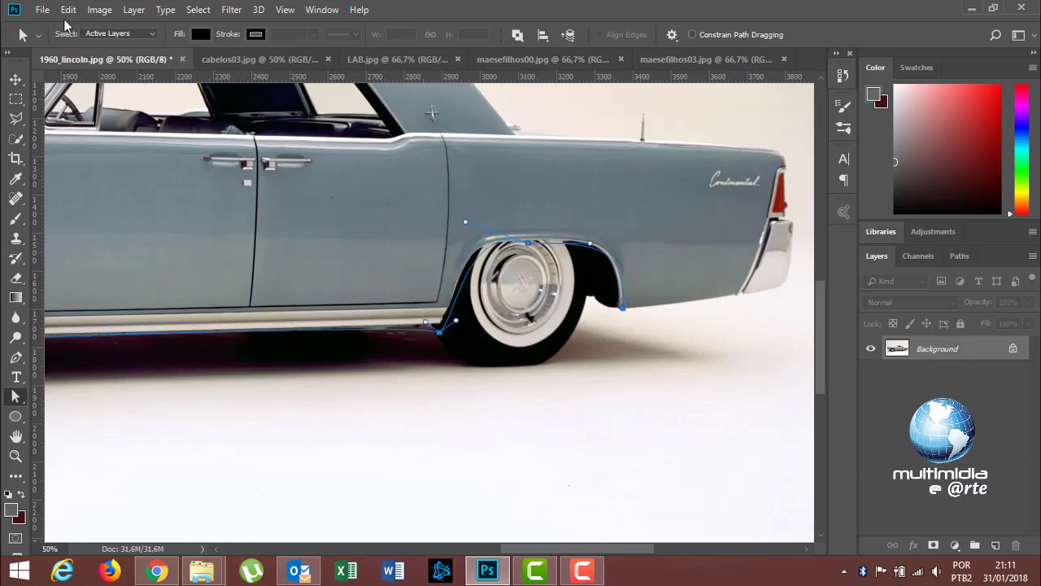
- Revert the car photo to its saved state and zoom out to the whole car
left_click(47, 10)
left_click(68, 196)
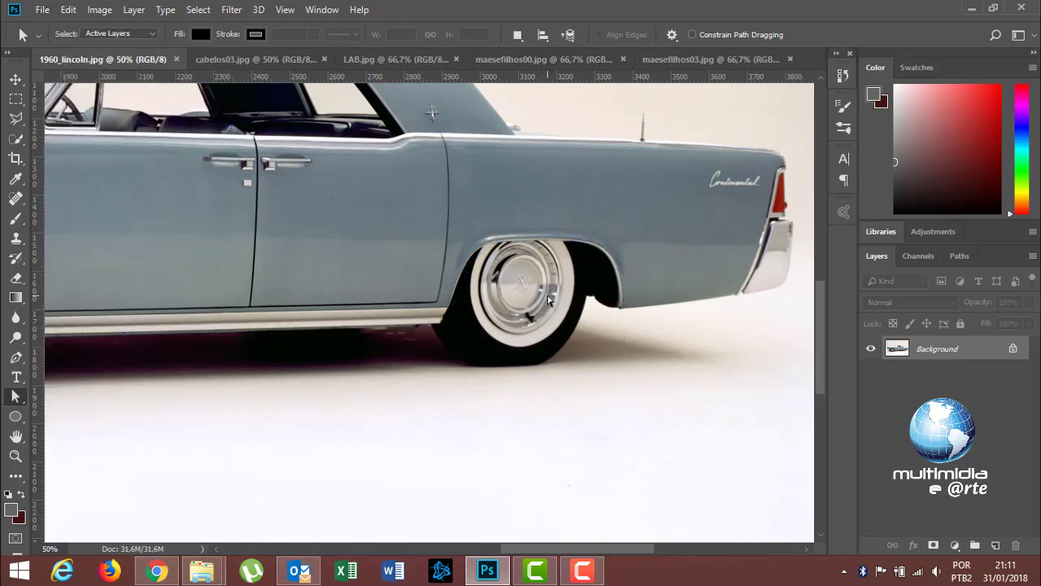
key("ctrl+minus")
key("ctrl+minus")
key("ctrl+minus")
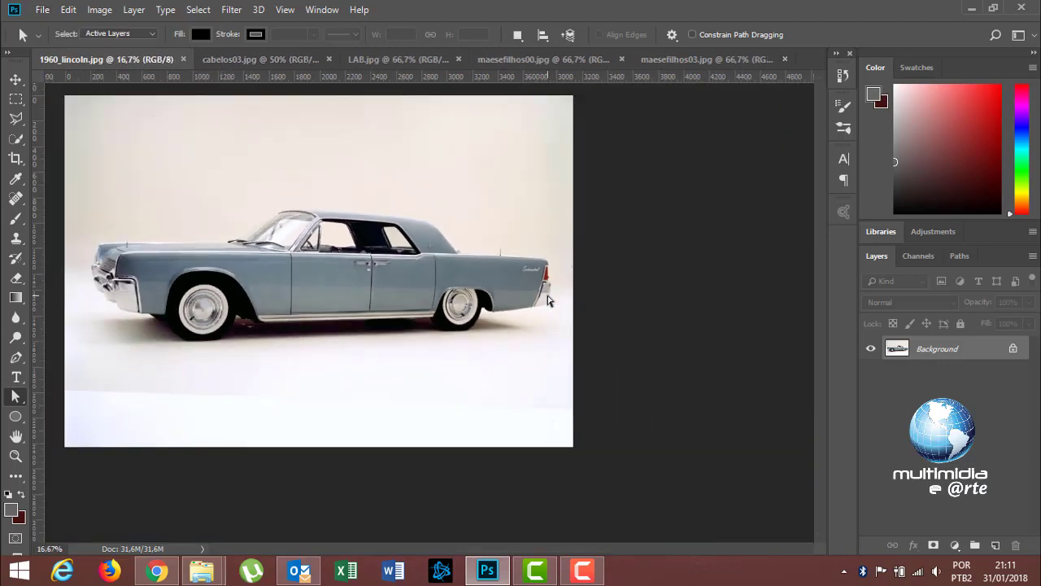
- Select Subject on the Lincoln with Quick Selection, then subtract the stray bump above the roof
left_click(16, 138)
left_click(361, 35)
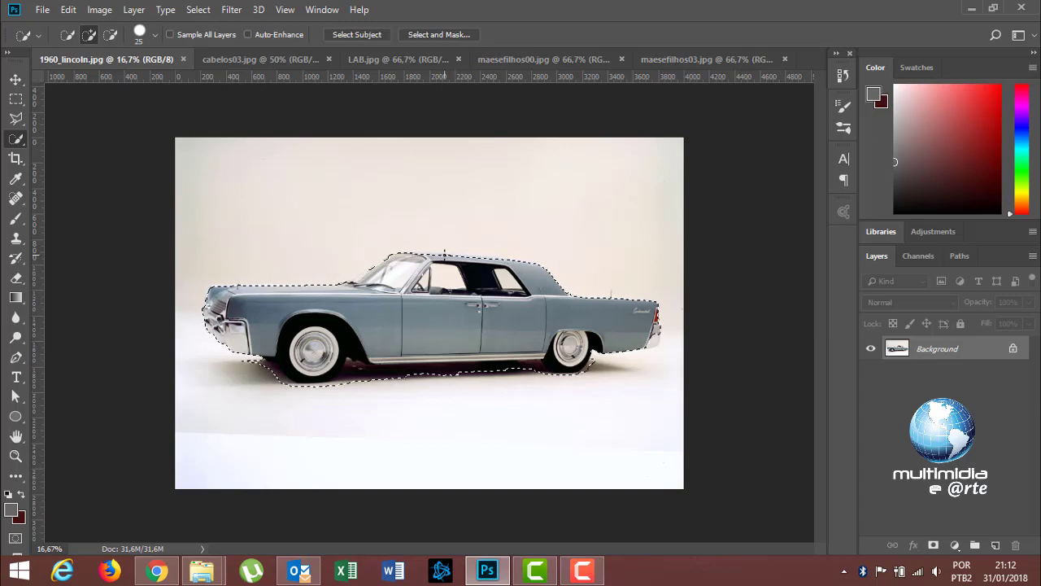
scroll(436, 254, "up", 3)
scroll(445, 255, "up", 2)
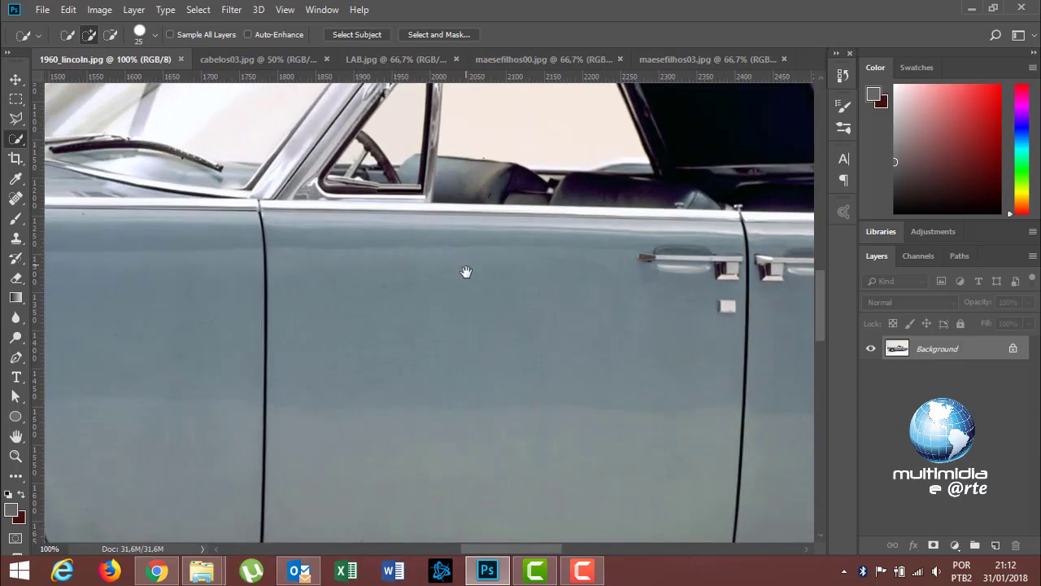
left_click_drag(466, 272, 365, 582)
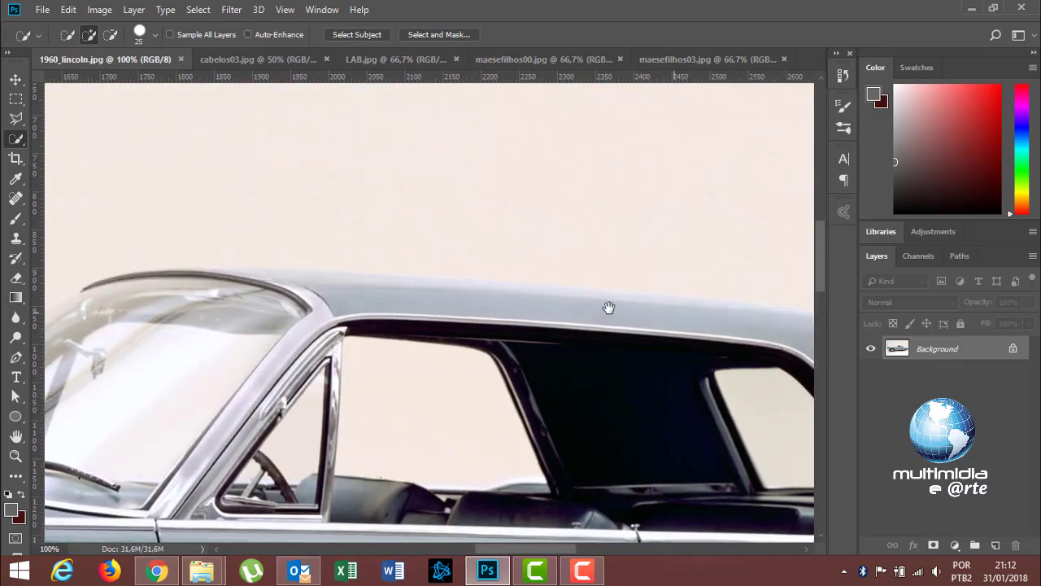
left_click_drag(608, 308, 360, 216)
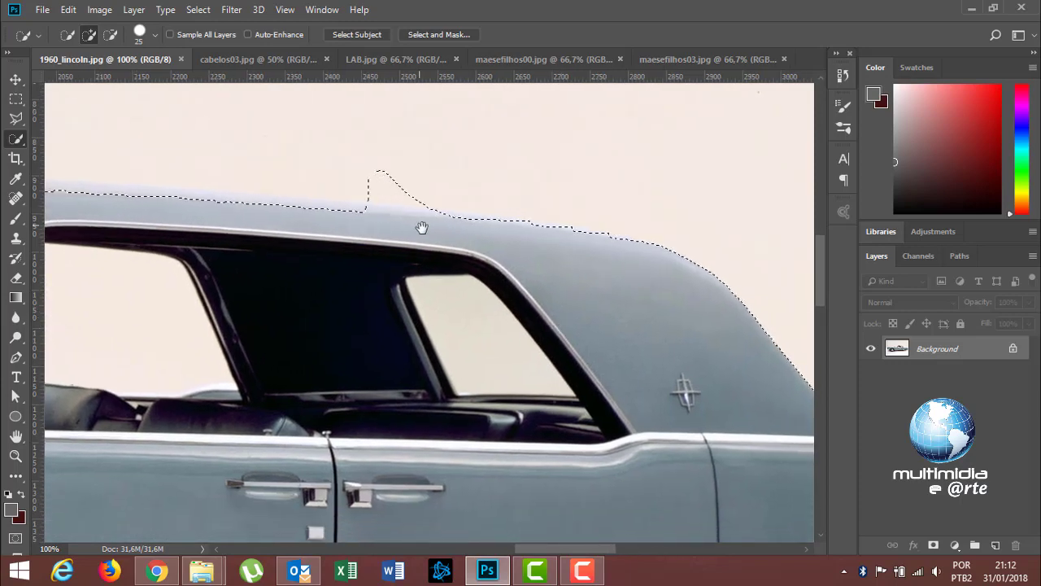
left_click(448, 233)
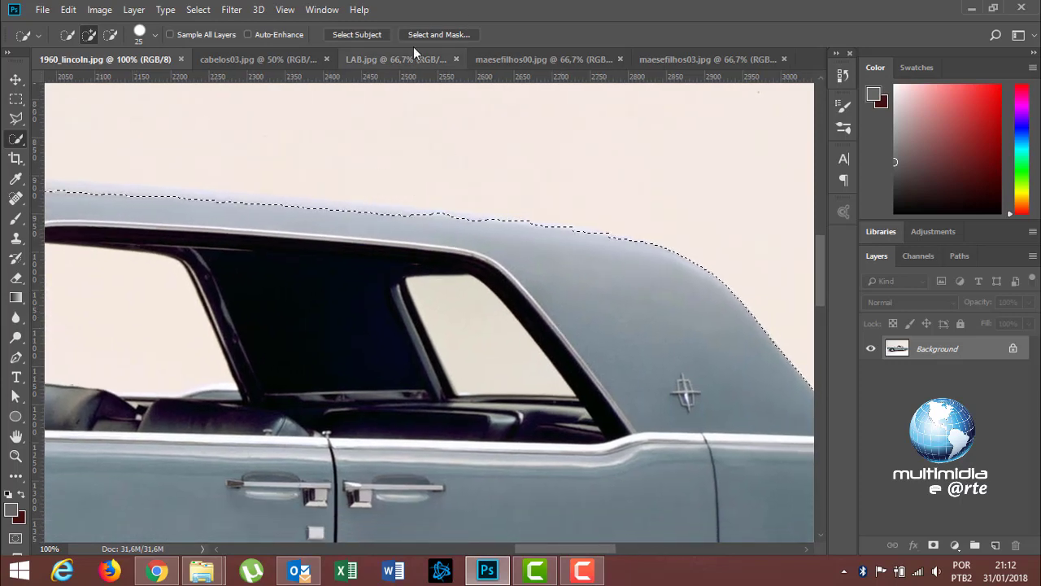
- Close the car photo, switch to cabelos03.jpg, deselect, and open then cancel Select and Mask
left_click(181, 60)
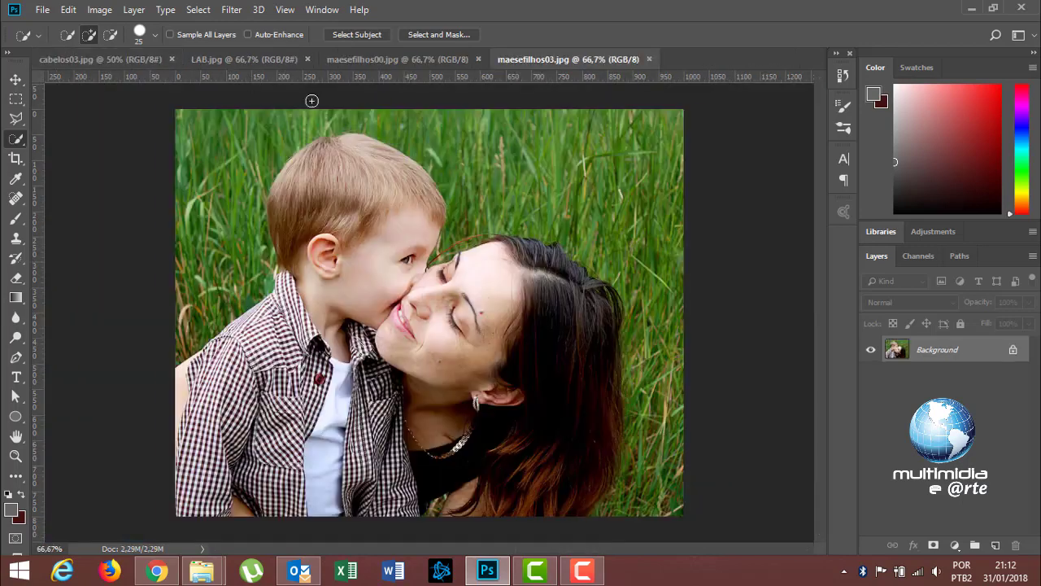
left_click(121, 63)
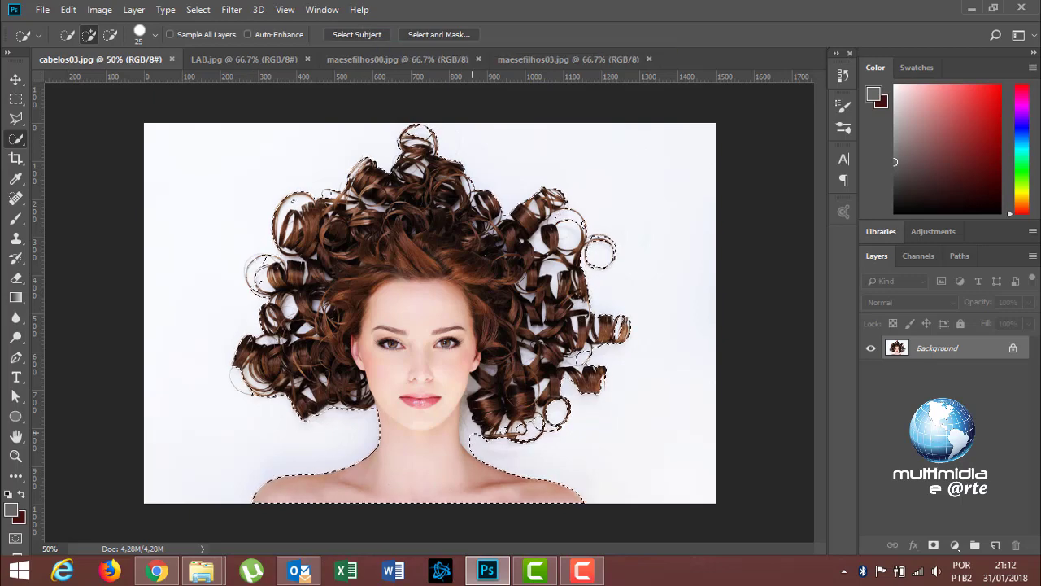
key("ctrl+d")
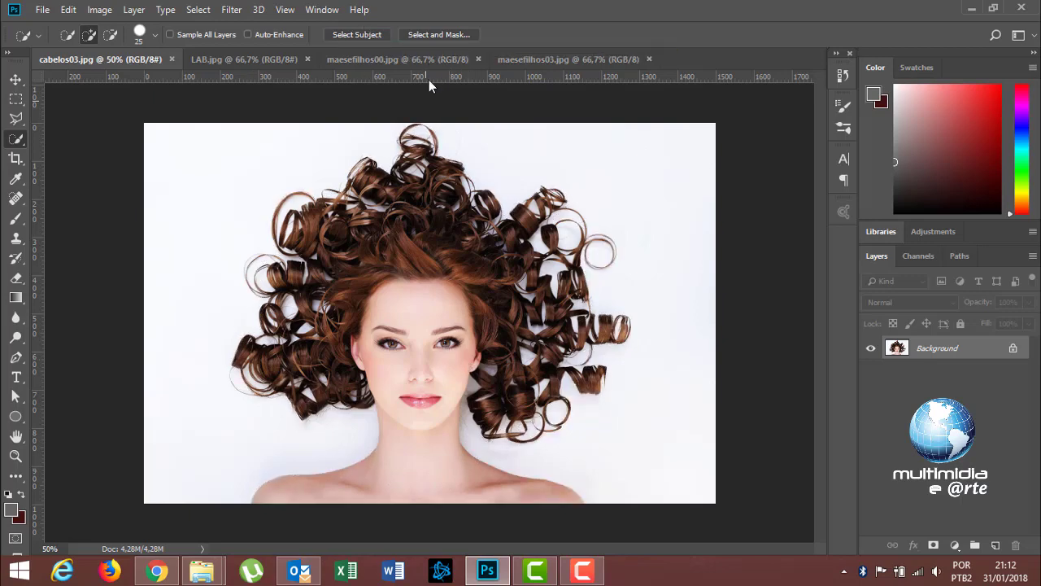
left_click(436, 35)
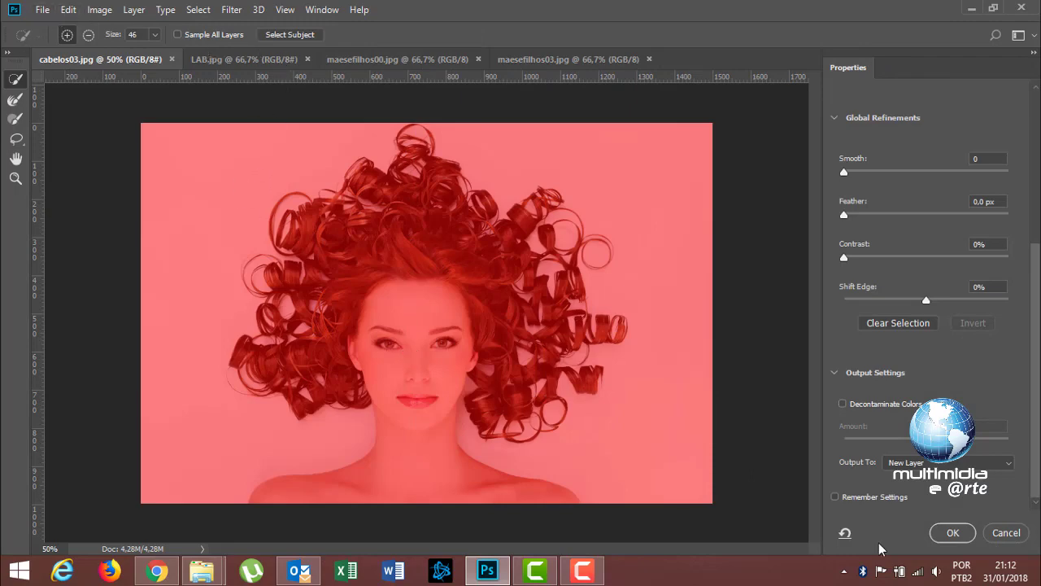
left_click(1001, 534)
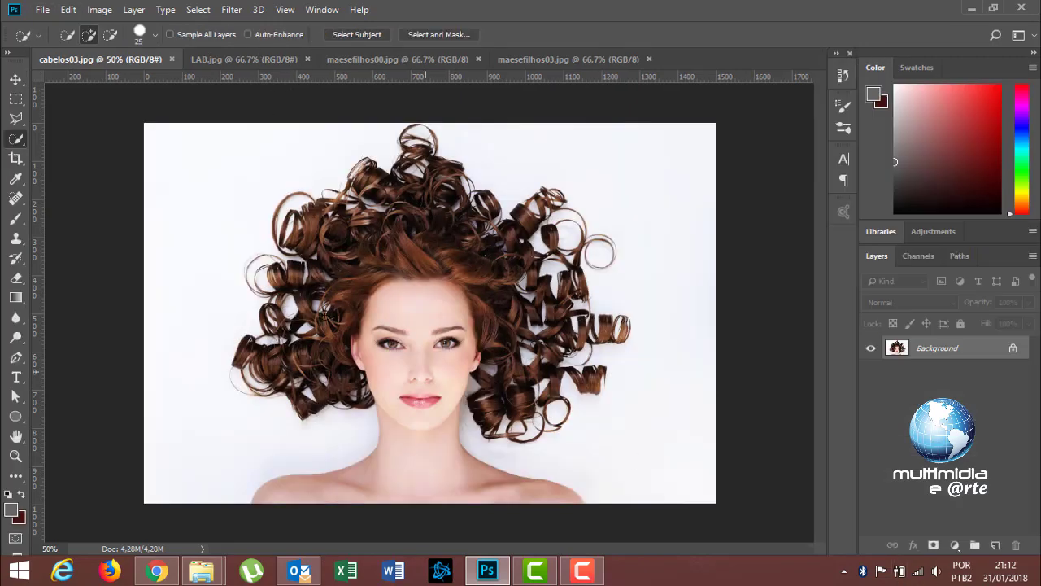
- Quick-select the woman's shoulders, neck, face and the left and top curls
right_click(17, 142)
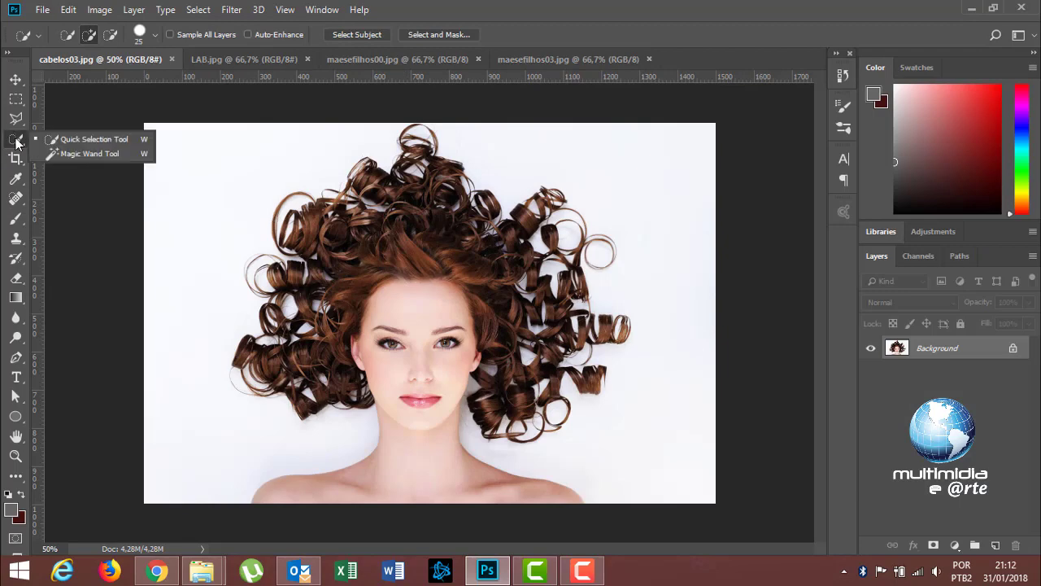
left_click(87, 133)
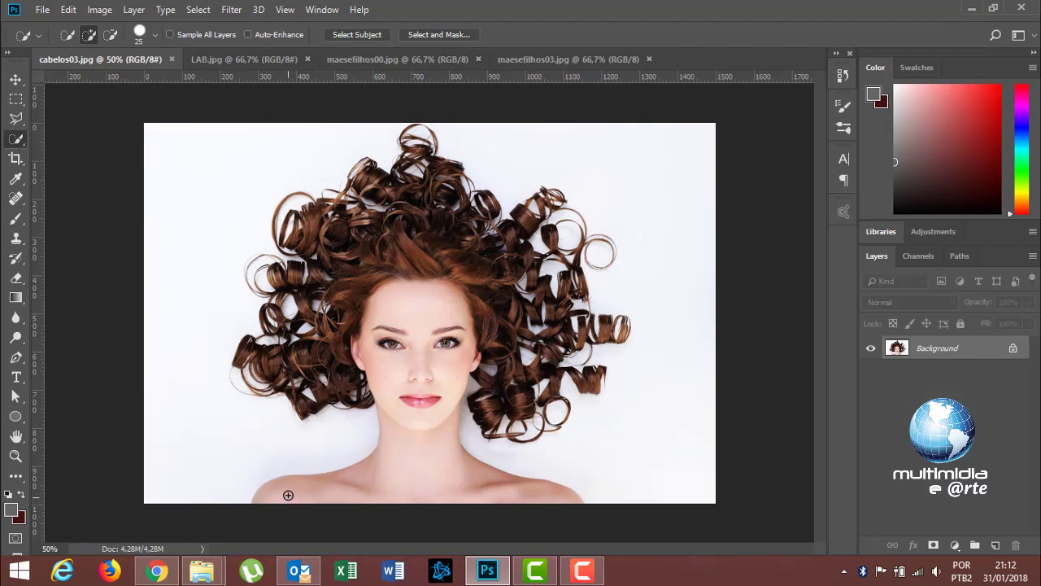
left_click_drag(288, 495, 409, 319)
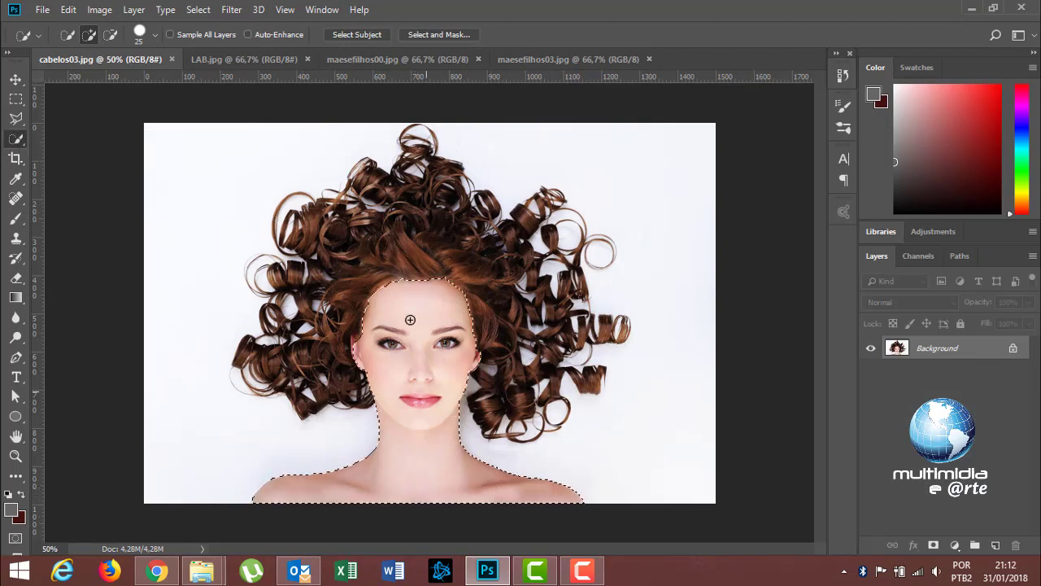
mouse_move(398, 253)
left_mouse_down()
mouse_move(281, 219)
mouse_move(244, 358)
mouse_move(431, 261)
mouse_move(399, 167)
mouse_move(498, 252)
mouse_move(533, 354)
mouse_move(579, 310)
left_mouse_up()
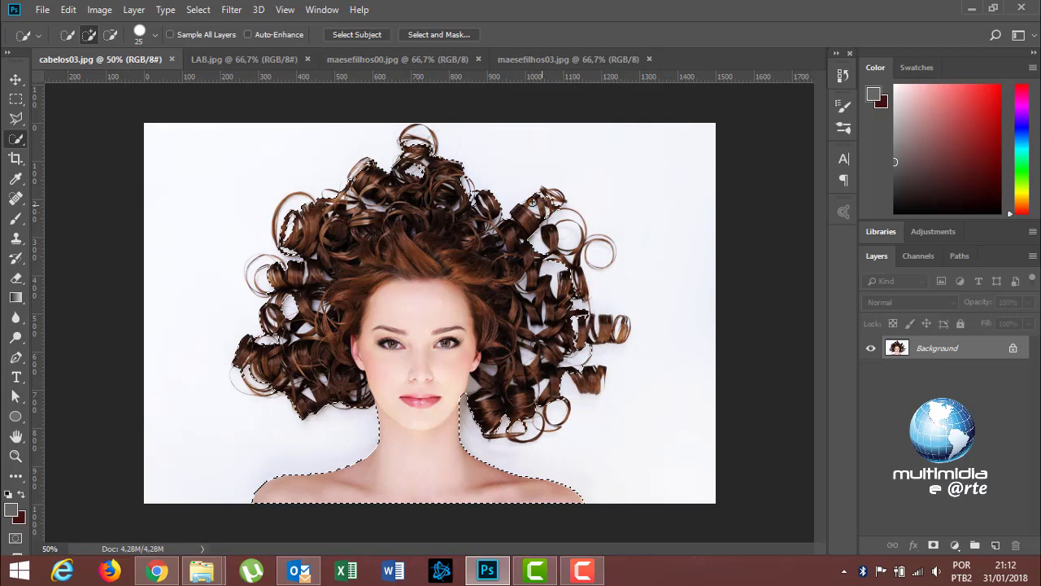
- In Select and Mask, refine the right-side and top curls and set output to a new masked layer
left_click(431, 34)
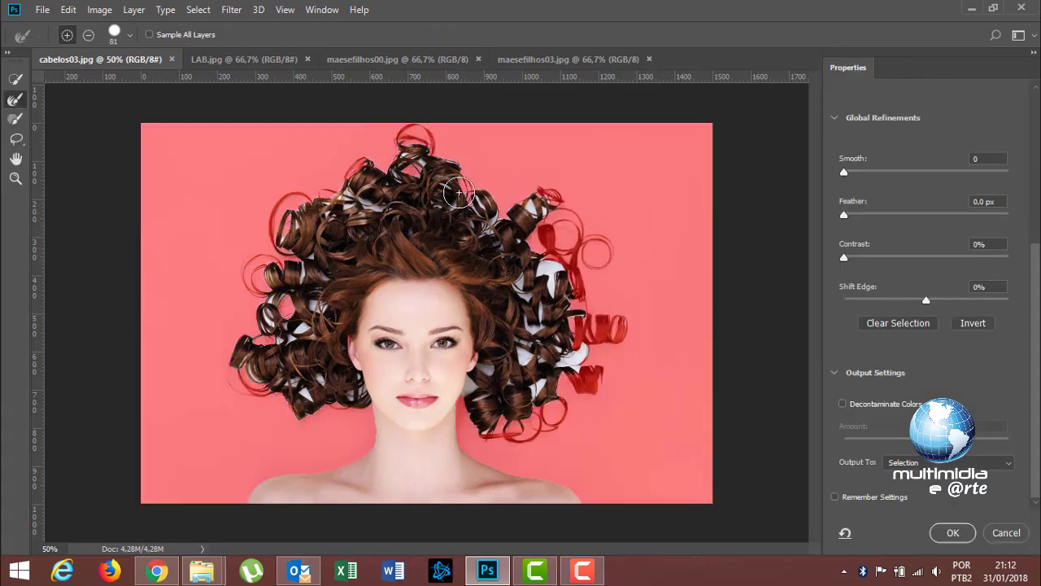
mouse_move(536, 208)
left_mouse_down()
mouse_move(572, 355)
mouse_move(610, 340)
mouse_move(587, 373)
mouse_move(531, 389)
mouse_move(475, 387)
mouse_move(542, 314)
mouse_move(549, 352)
mouse_move(529, 285)
mouse_move(525, 295)
mouse_move(487, 221)
left_mouse_up()
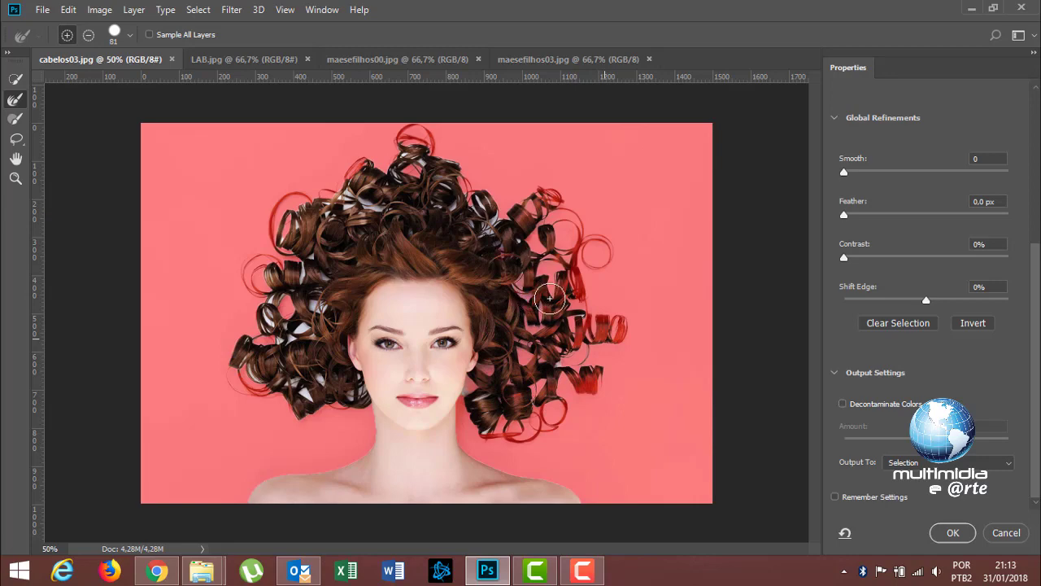
left_click_drag(530, 297, 484, 223)
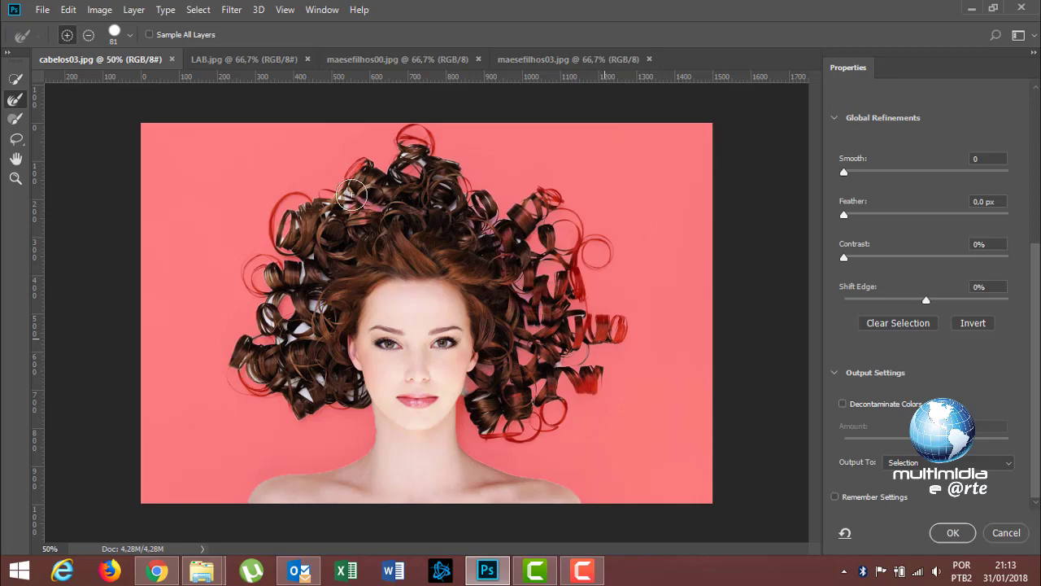
mouse_move(413, 161)
left_mouse_down()
mouse_move(445, 165)
mouse_move(443, 193)
mouse_move(407, 175)
left_mouse_up()
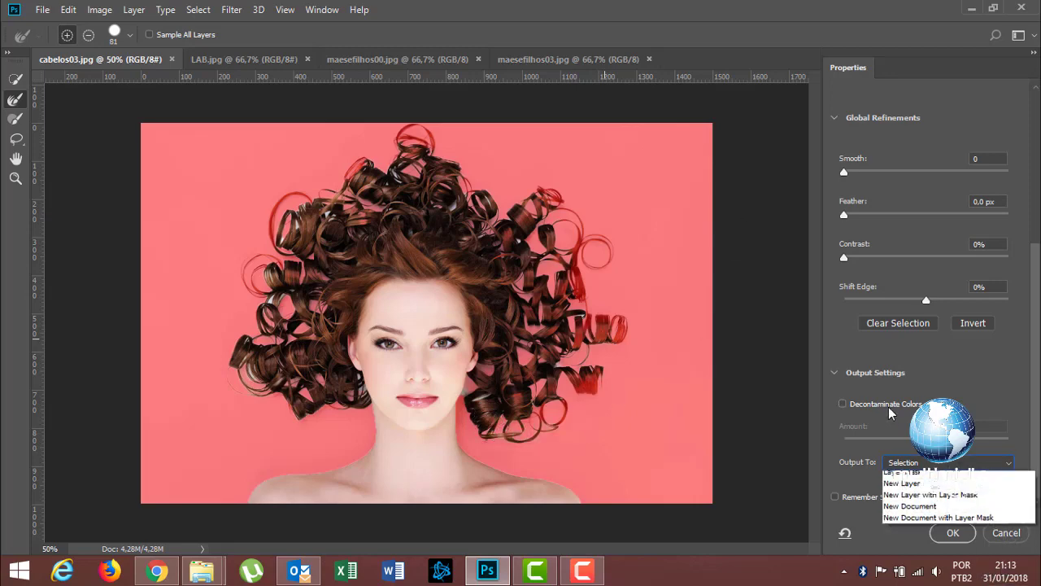
left_click(858, 403)
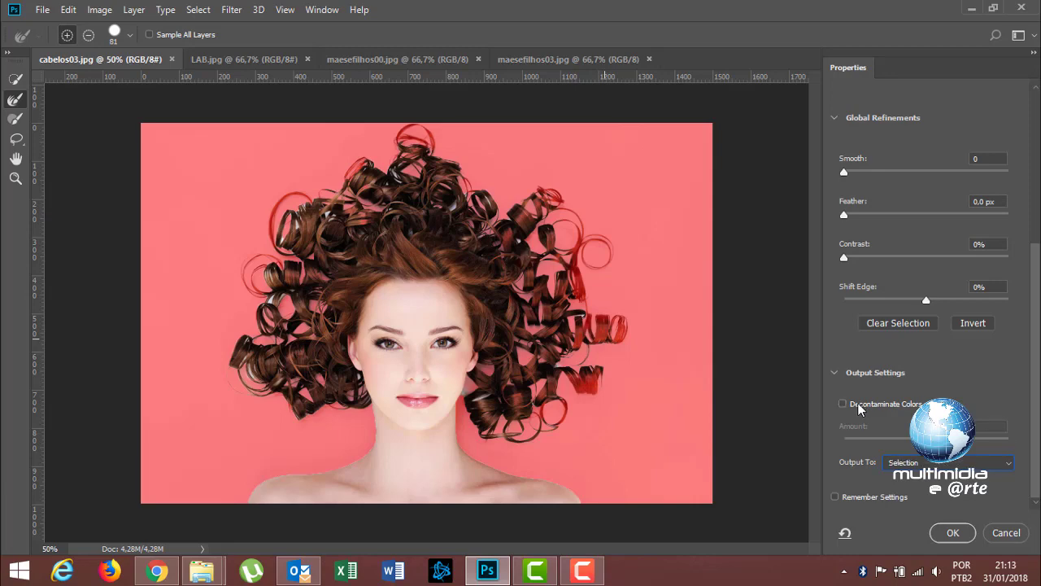
- Refine the right, upper-right, top and left curls, cleaning off the red fringe
left_click_drag(599, 328, 660, 345)
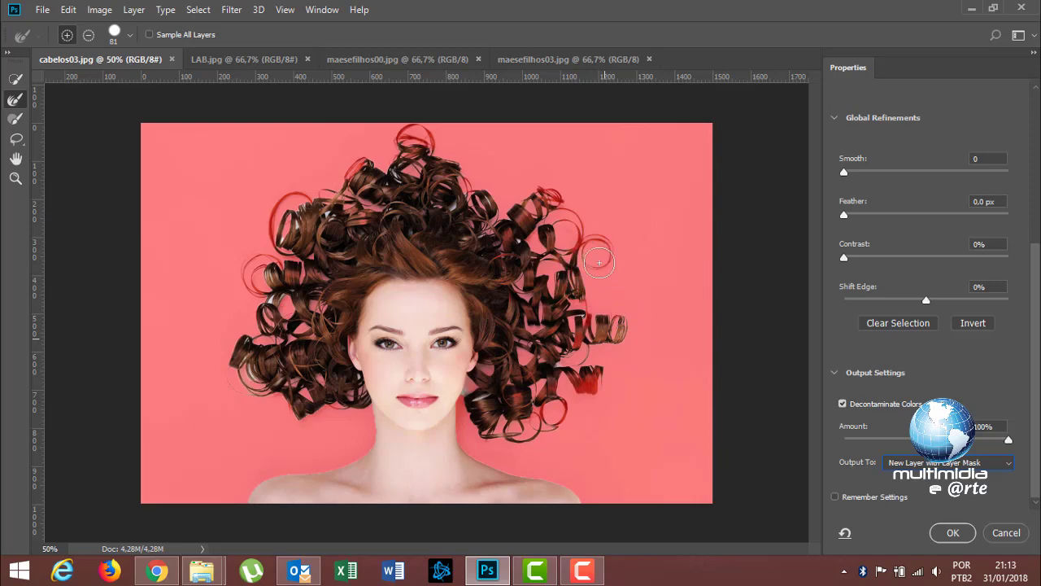
left_click_drag(601, 262, 579, 244)
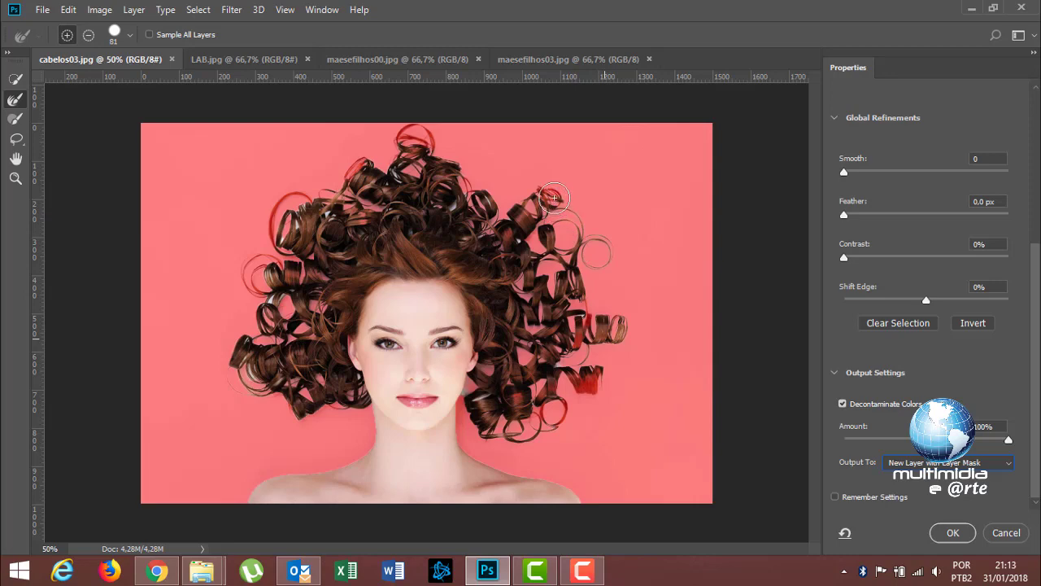
left_click_drag(554, 205, 525, 189)
left_click_drag(431, 142, 398, 144)
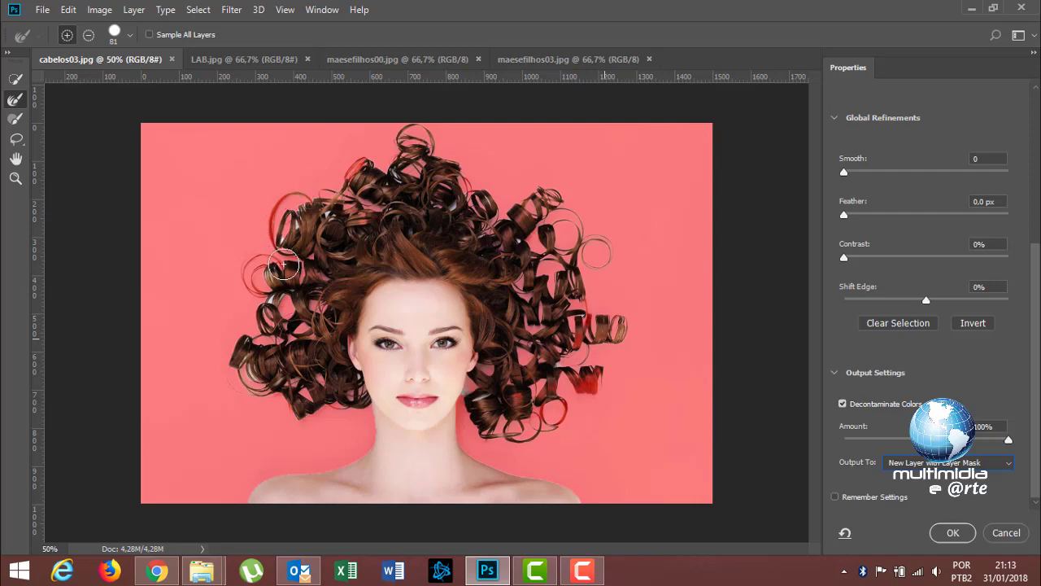
left_click_drag(283, 265, 249, 295)
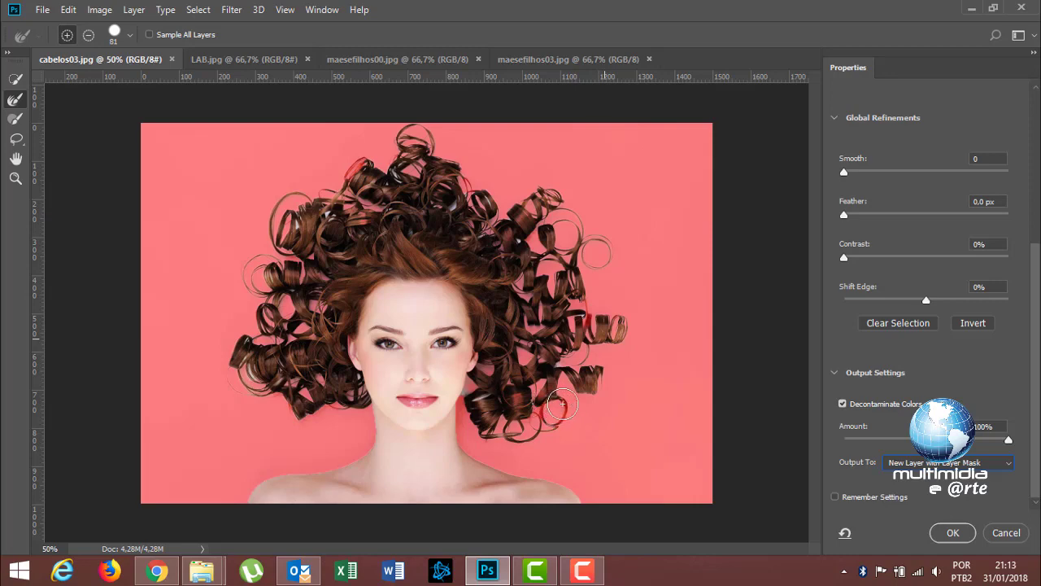
- Clean the remaining fringe on the lower and top curls and apply the masked Background copy cut-out
left_click_drag(562, 404, 550, 415)
left_click_drag(618, 323, 592, 325)
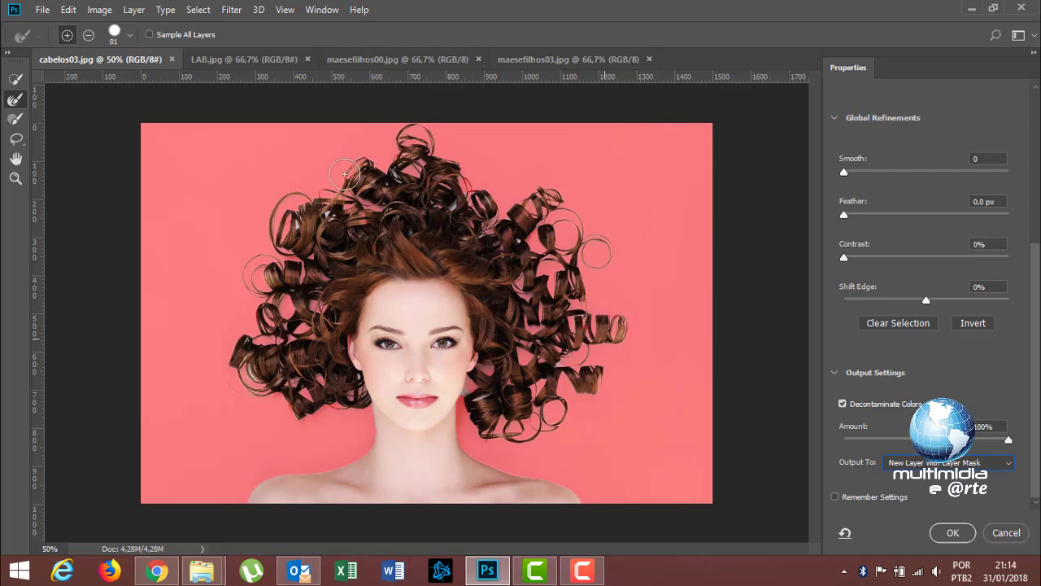
left_click(345, 174)
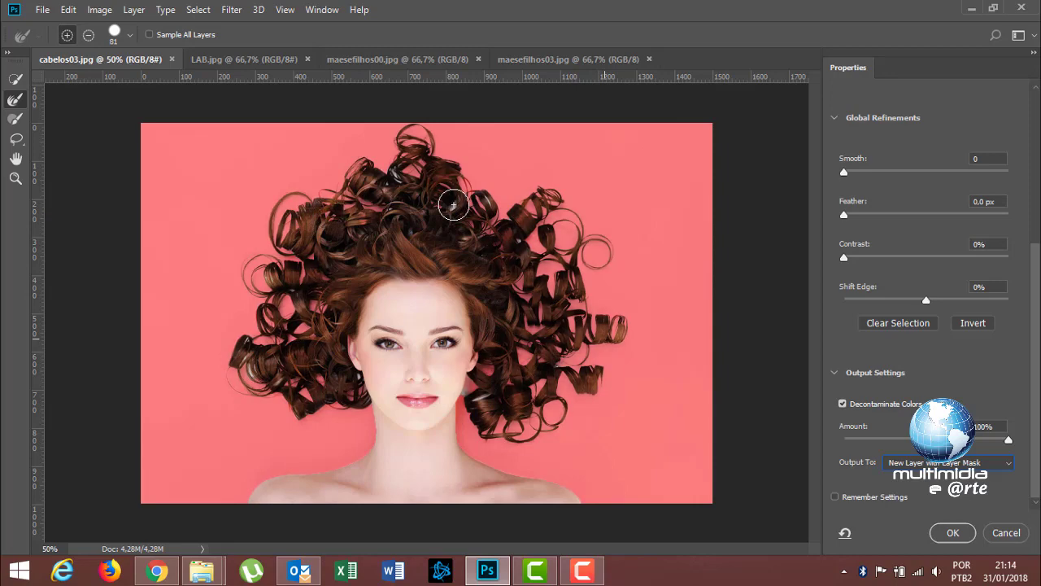
left_click(597, 256)
left_click(952, 534)
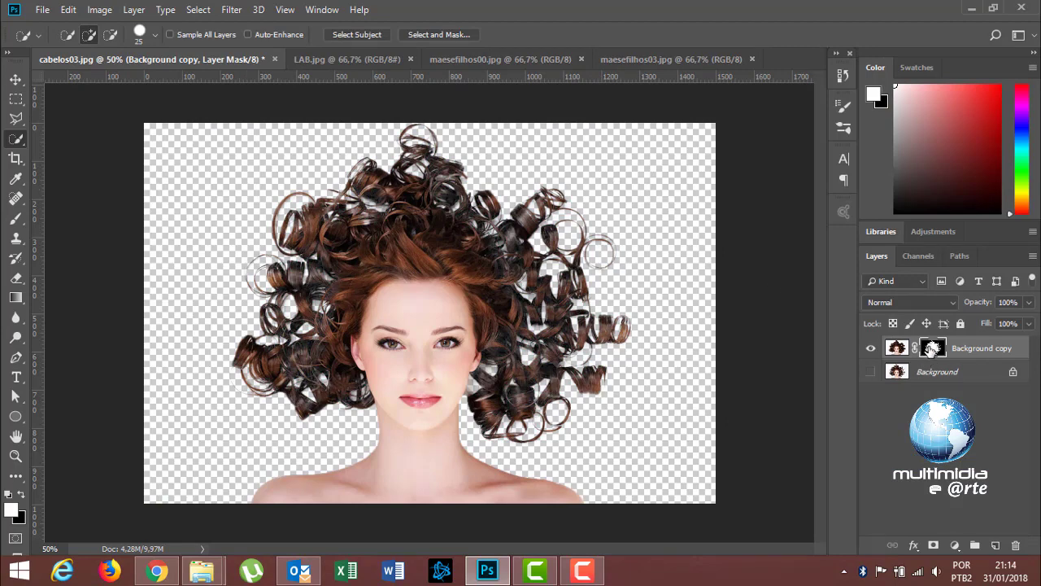
- Close the curly-hair document without saving and run Select Subject on the family photo
left_click(275, 58)
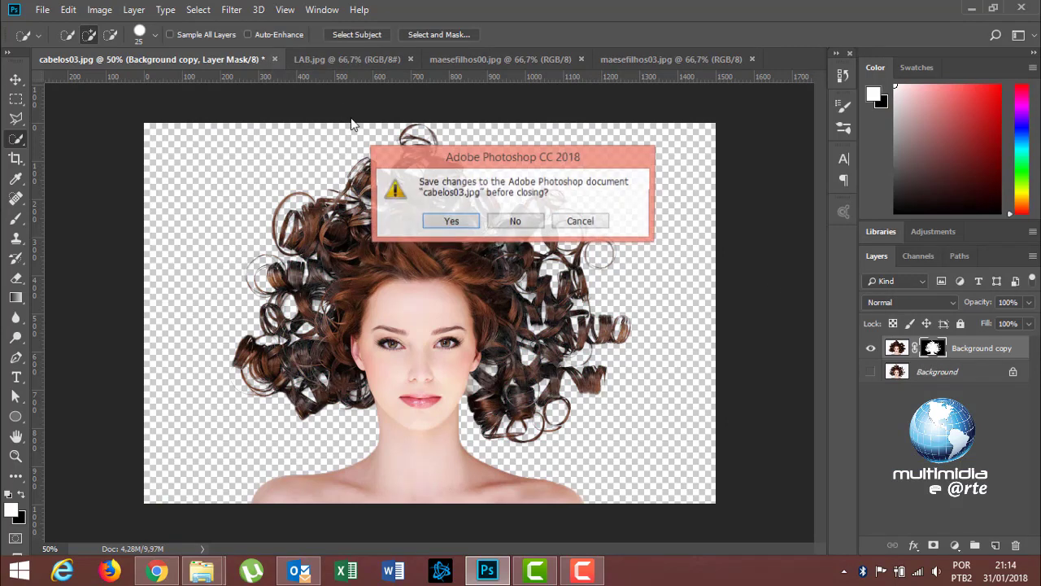
left_click(511, 220)
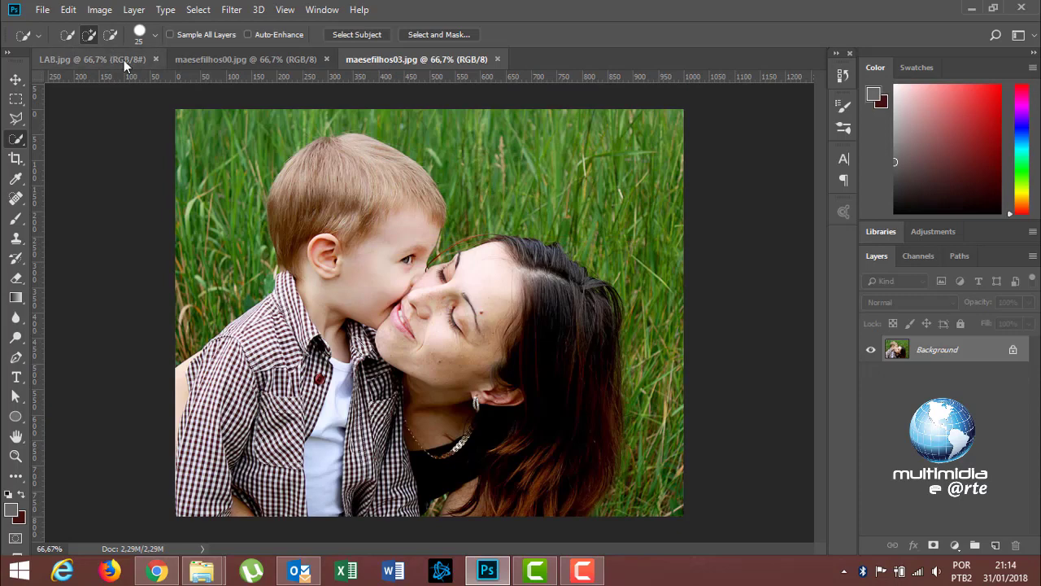
left_click(122, 61)
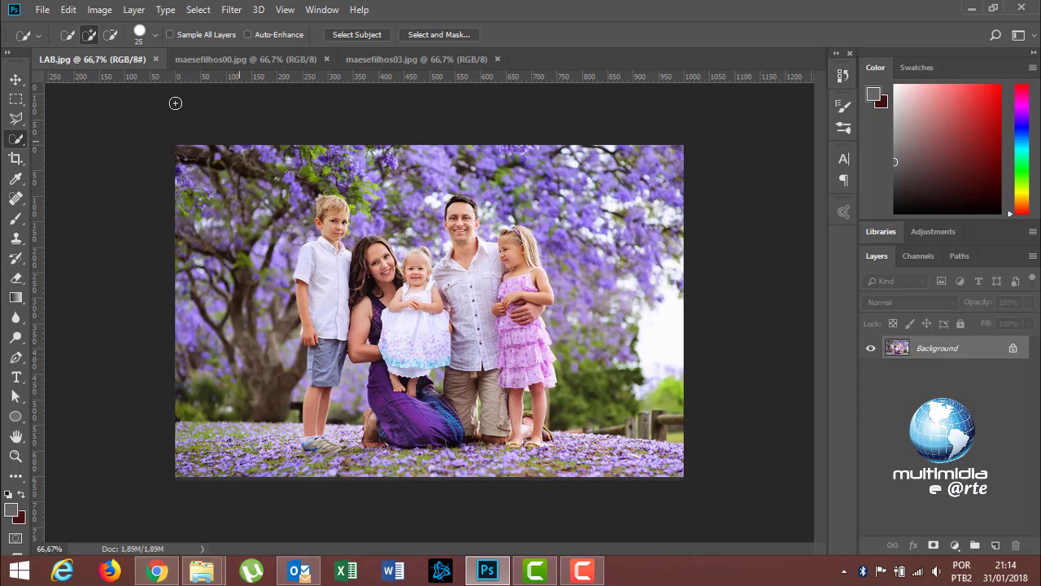
left_click(362, 37)
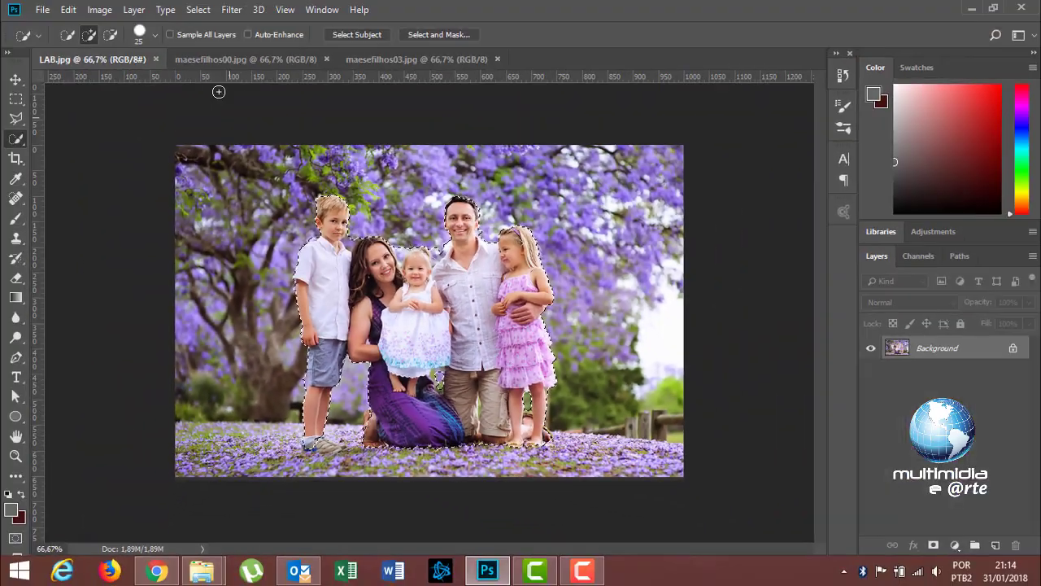
- Select the people in the picnic photo, then close it, leaving maesefilhos03 open
left_click(157, 58)
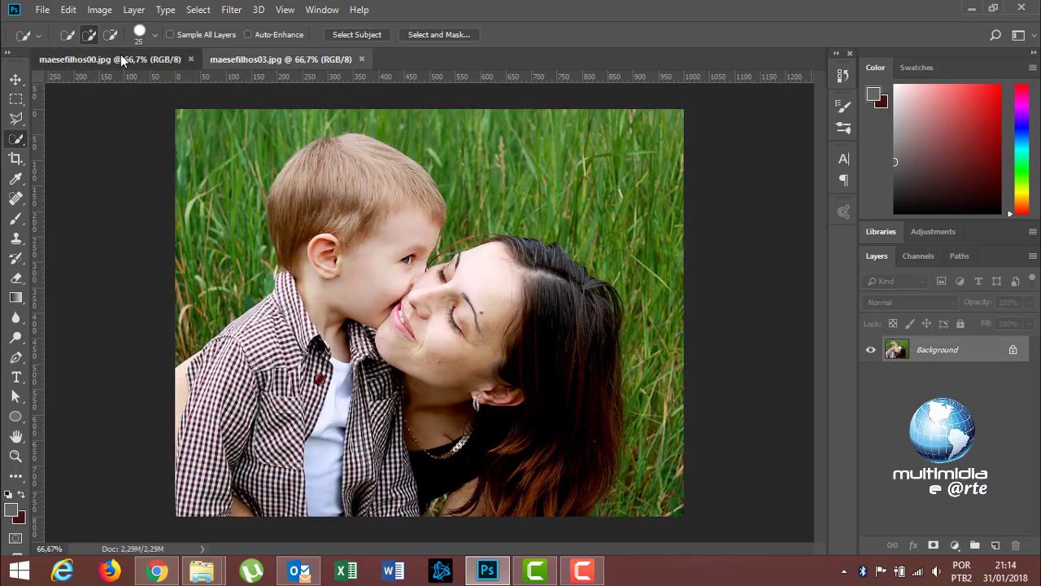
left_click(124, 59)
left_click(351, 39)
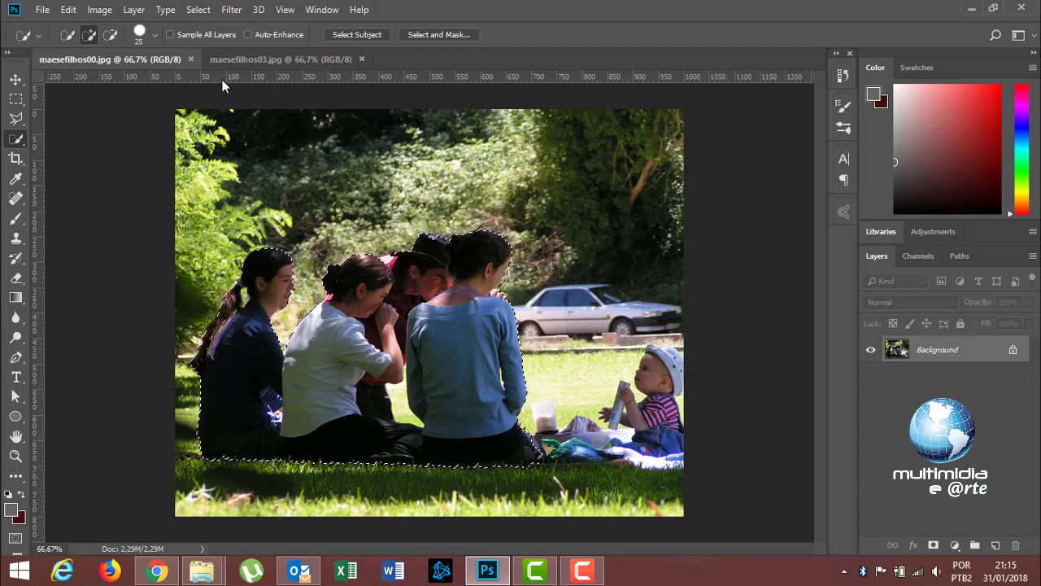
left_click(191, 58)
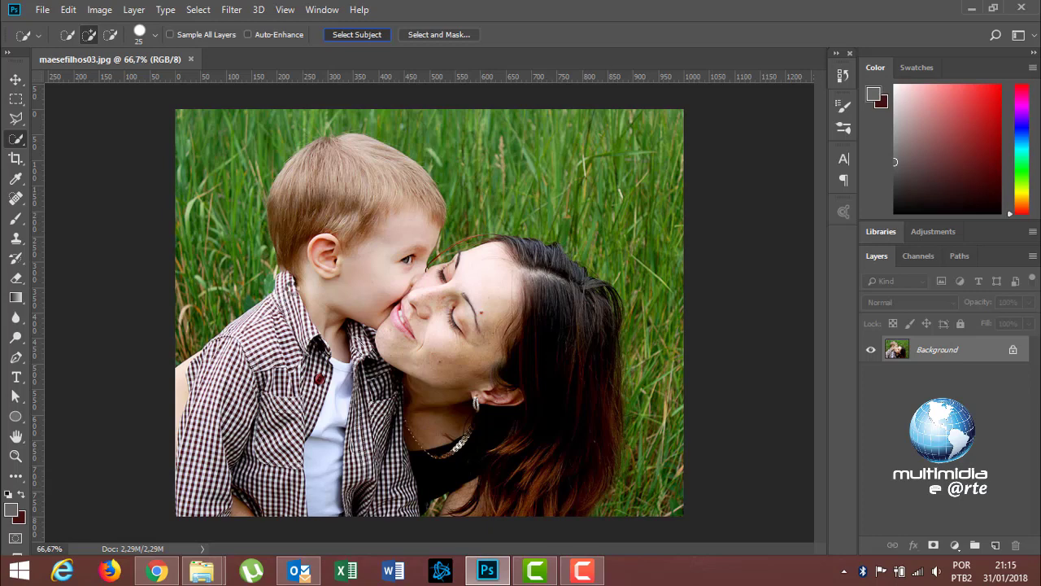
- In Select and Mask, refine the mother's hair edge, crown, and hairline beside the boy
left_click(462, 35)
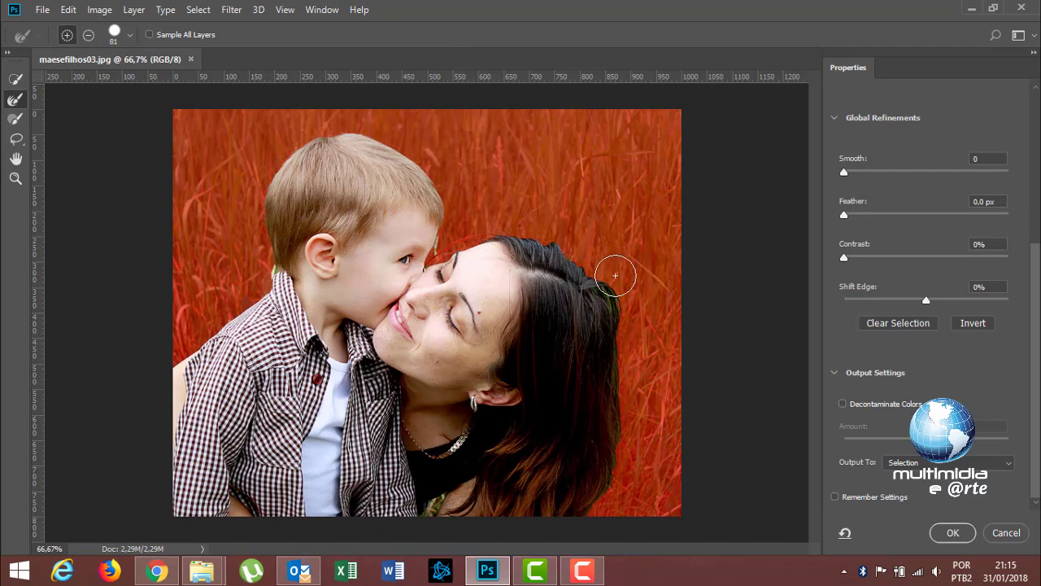
mouse_move(615, 276)
left_mouse_down()
mouse_move(629, 344)
mouse_move(627, 441)
mouse_move(623, 477)
mouse_move(600, 516)
left_mouse_up()
mouse_move(624, 388)
left_mouse_down()
mouse_move(623, 304)
mouse_move(523, 223)
mouse_move(501, 221)
left_mouse_up()
key("bracketleft")
key("bracketleft")
key("bracketleft")
key("bracketleft")
mouse_move(495, 231)
left_mouse_down()
mouse_move(444, 248)
mouse_move(503, 235)
mouse_move(473, 239)
left_mouse_up()
key("ctrl+plus")
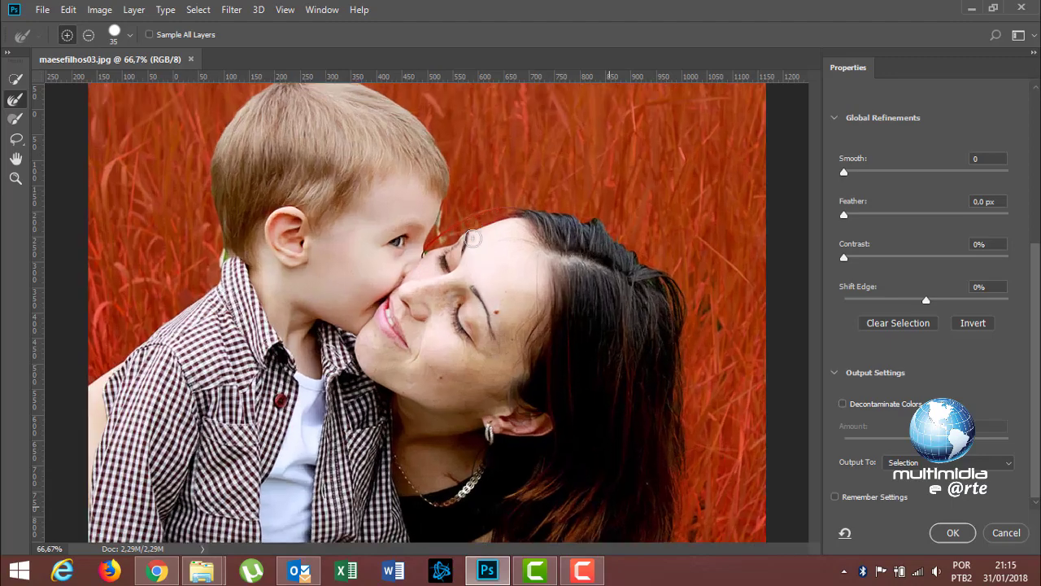
mouse_move(474, 231)
left_mouse_down()
mouse_move(501, 200)
mouse_move(480, 205)
left_mouse_up()
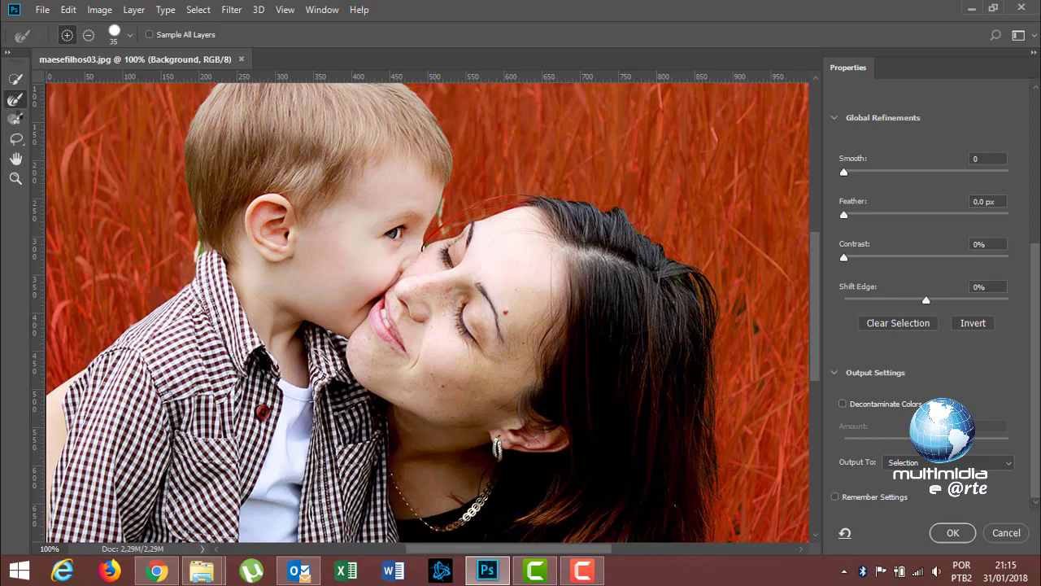
- Paint the green leaf on her forehead out of the mask with a fine brush
left_click(15, 119)
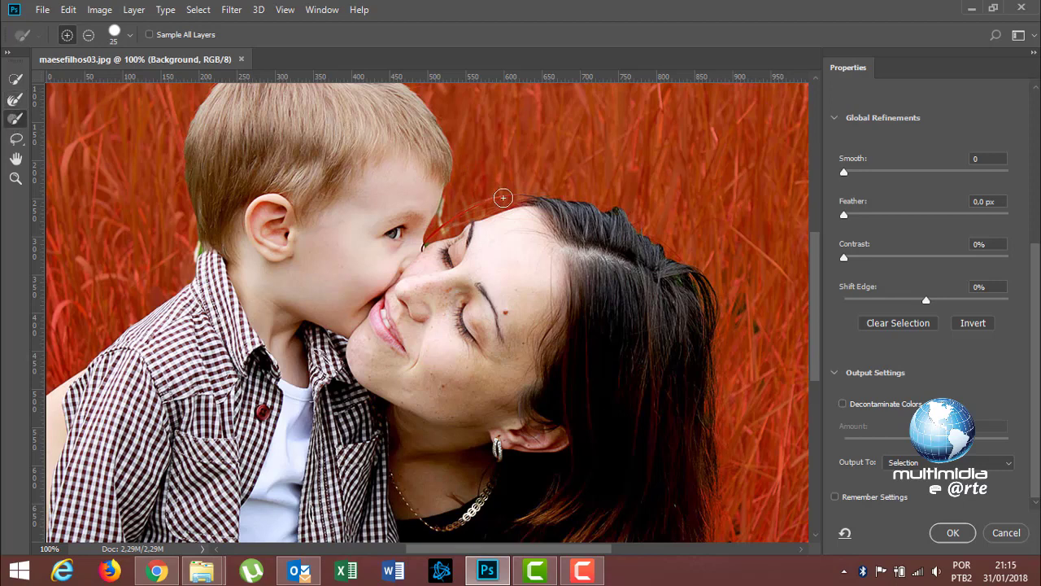
key("bracketleft")
key("bracketleft")
key("bracketleft")
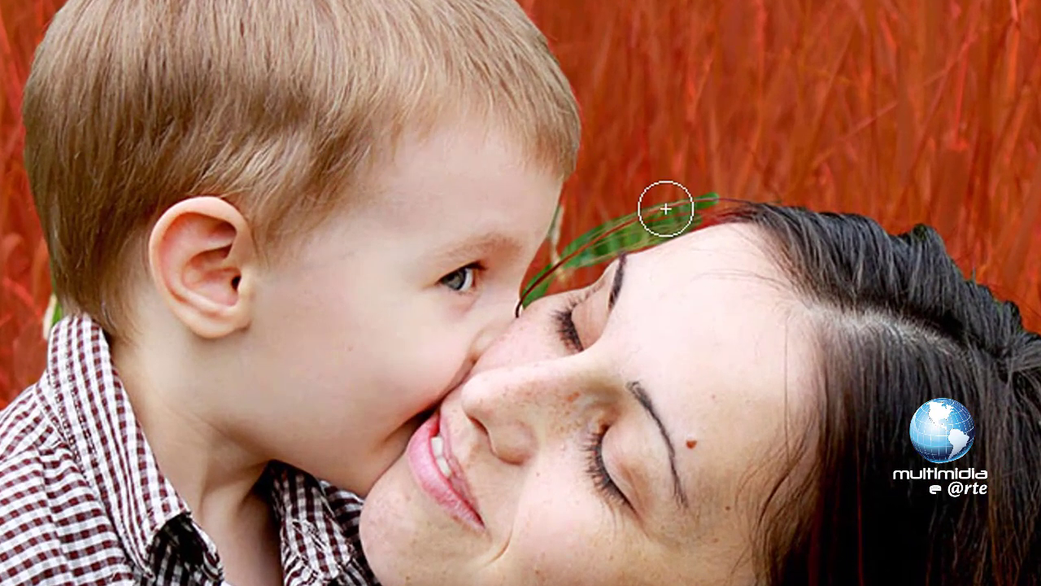
key("bracketleft")
key("bracketleft")
key("bracketleft")
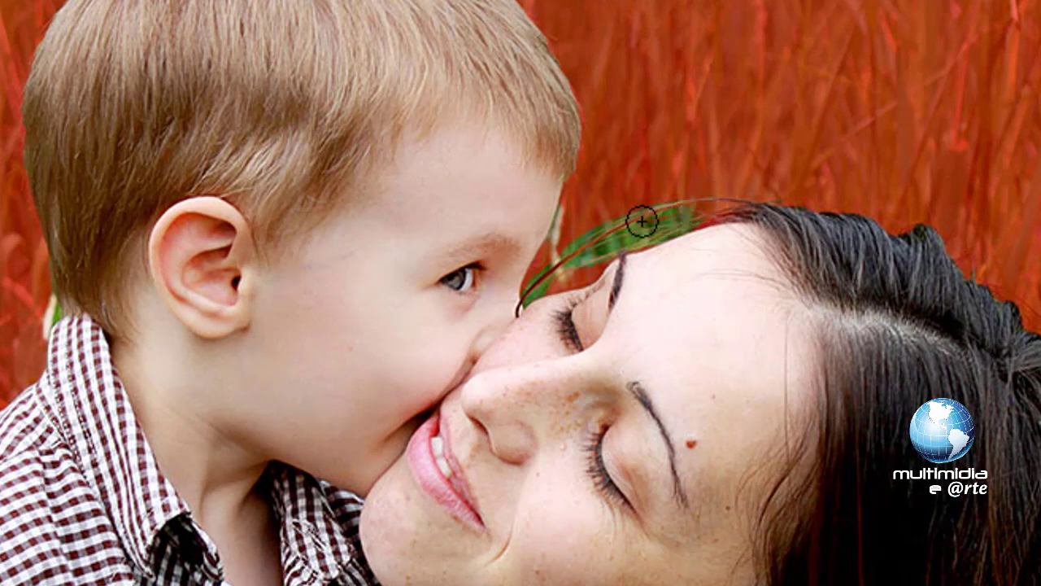
left_click_drag(587, 236, 655, 235)
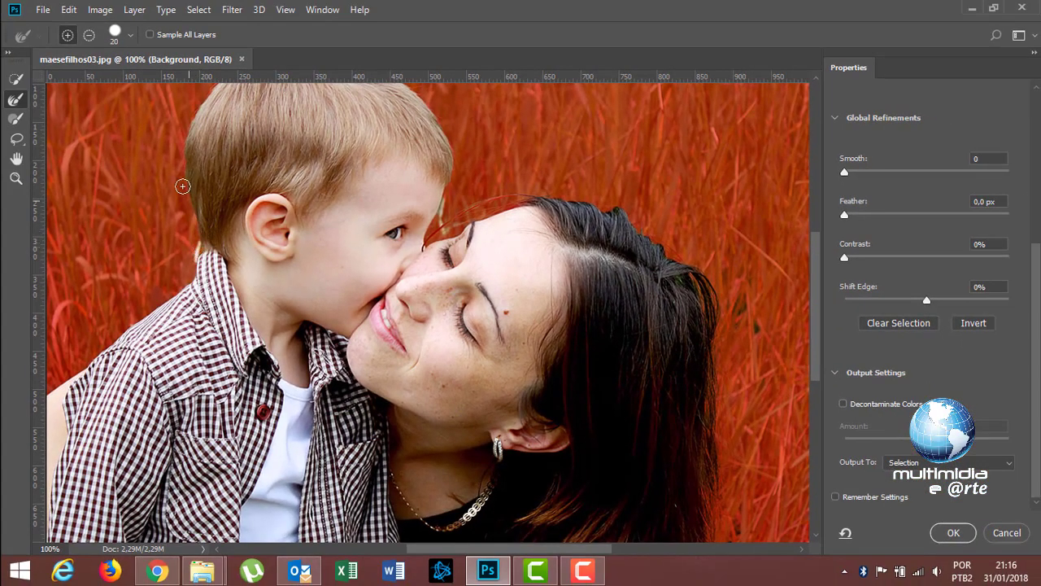
scroll(174, 173, "up", 3)
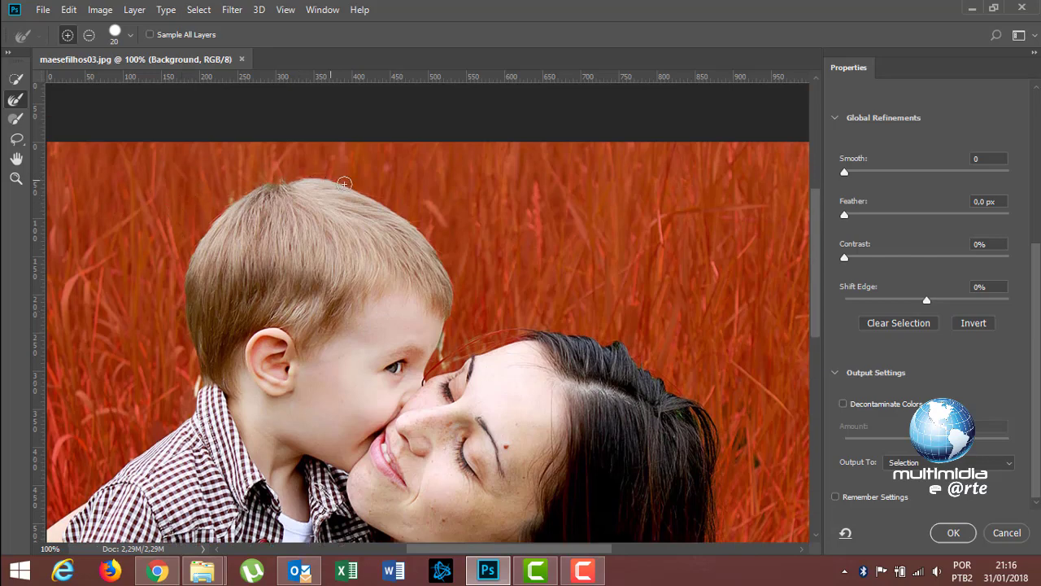
scroll(482, 278, "down", 2)
scroll(475, 279, "down", 2)
scroll(464, 279, "down", 2)
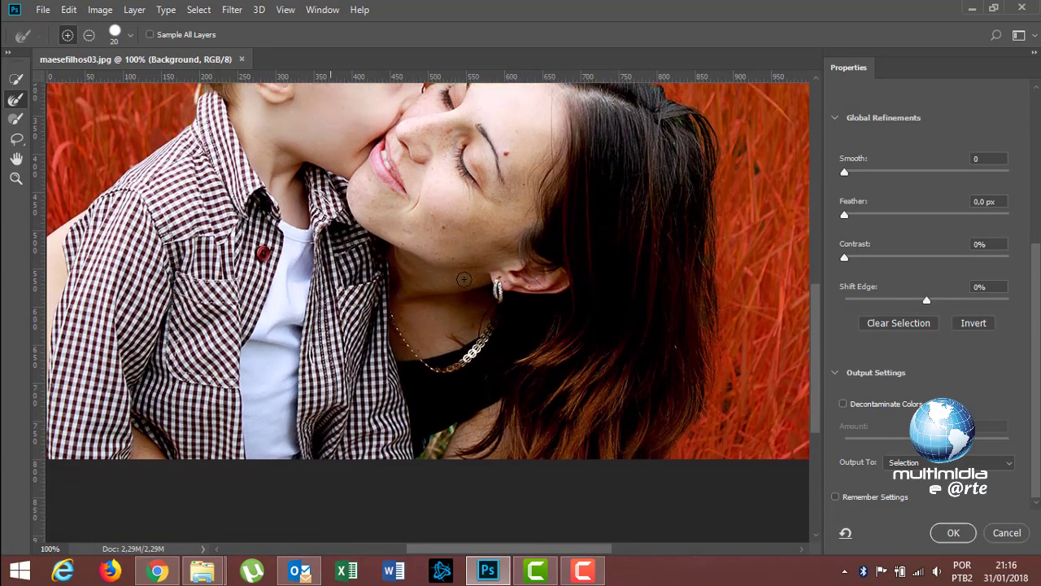
scroll(464, 279, "up", 1)
- Decontaminate colours and output the cutout to a new layer with layer mask
key("ctrl+minus")
key("ctrl+minus")
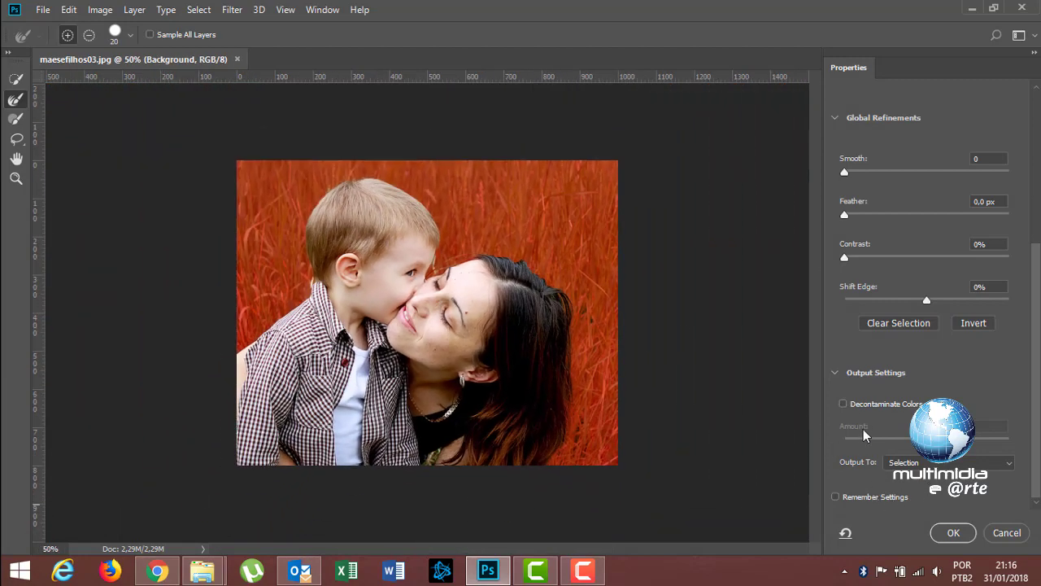
left_click(844, 403)
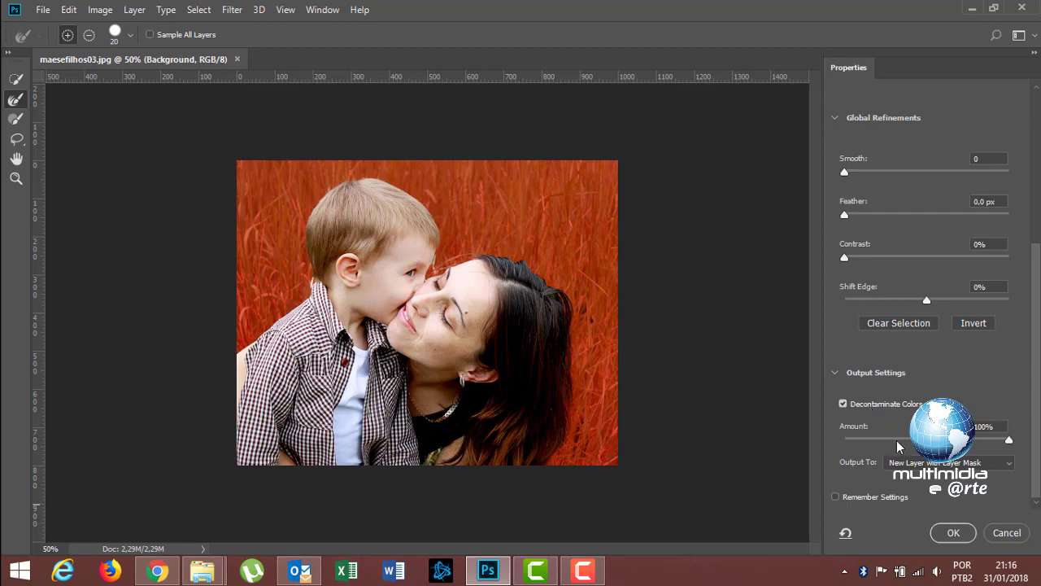
left_click(952, 533)
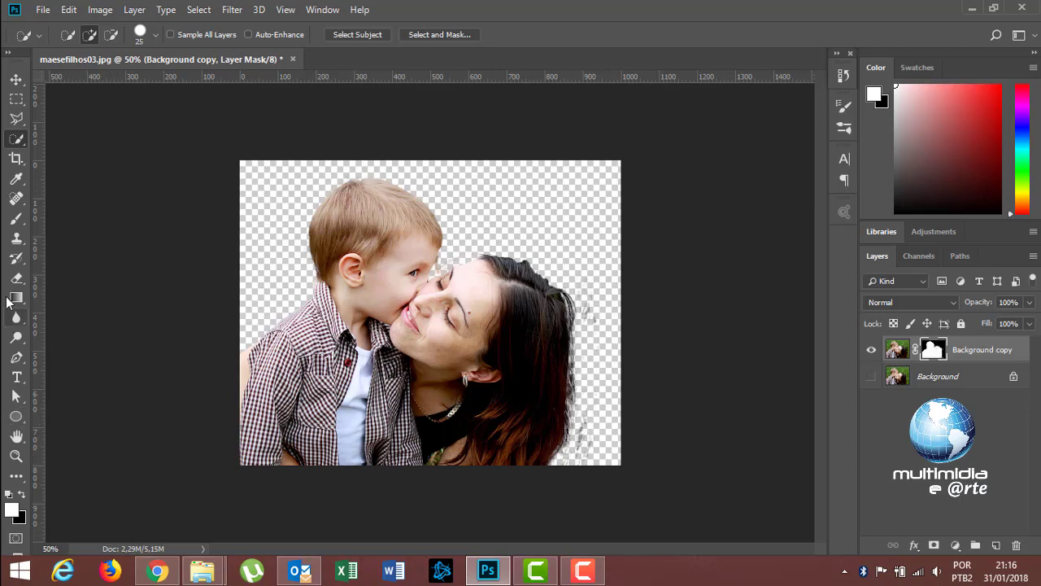
- Paint black on the layer mask to hide stray strands along the mother's right hair edge
left_click(16, 220)
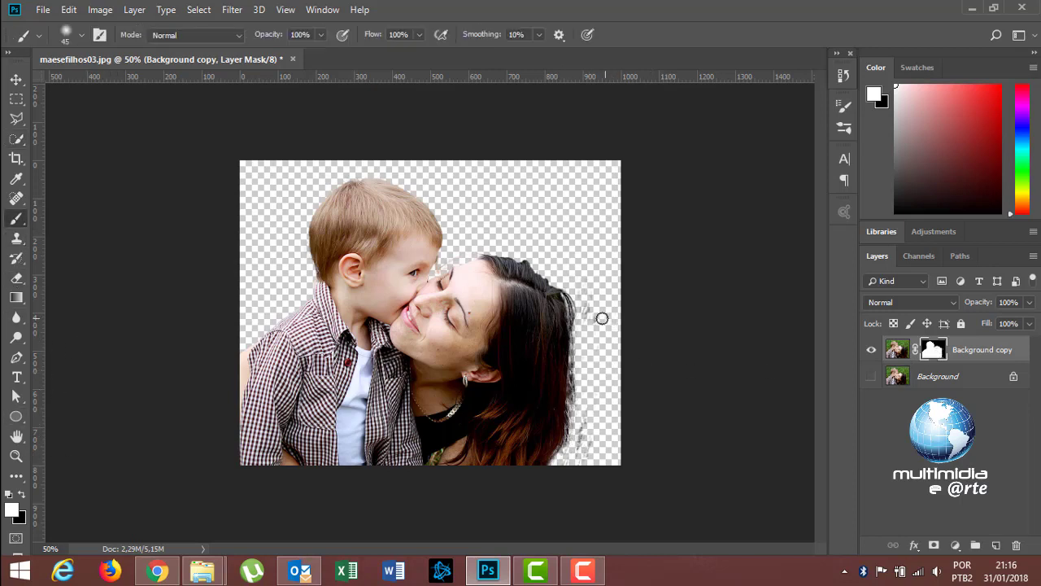
left_click_drag(602, 318, 591, 317)
key("ctrl+z")
key("x")
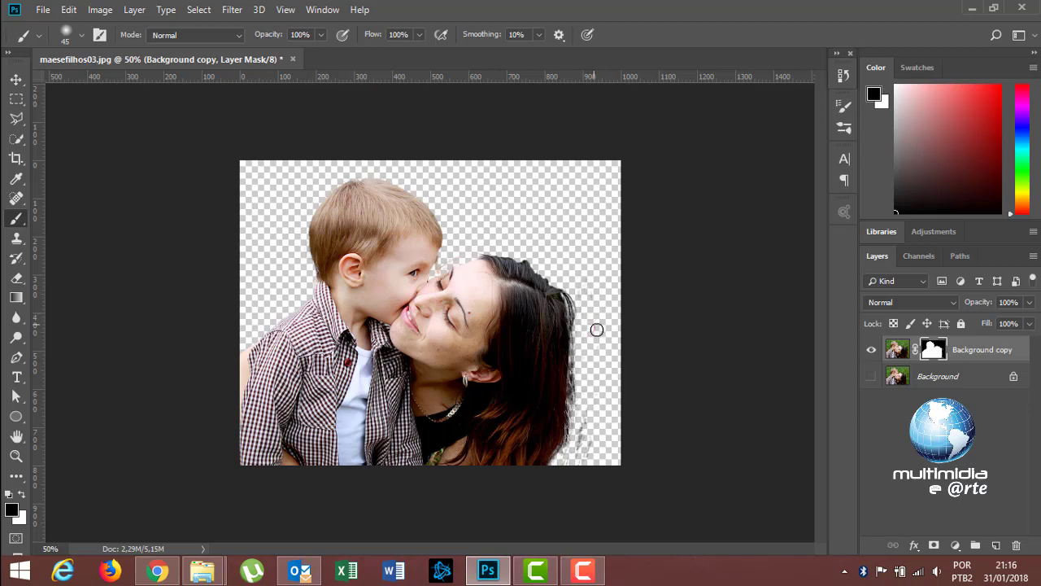
left_click_drag(583, 423, 583, 461)
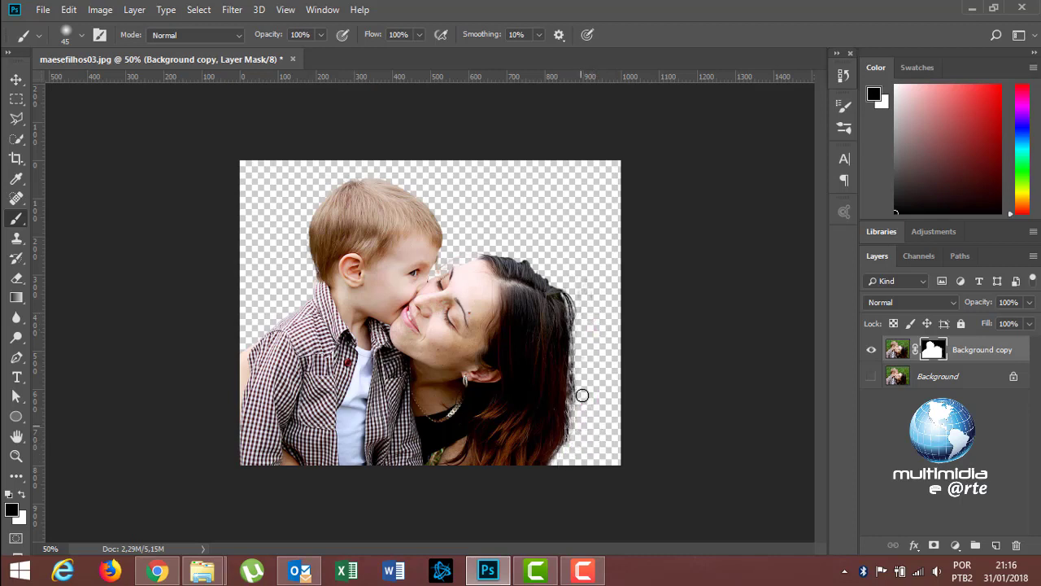
left_click_drag(583, 332, 579, 419)
- Set the brush to 45 px at 0% hardness and tidy the mask along the hair and left edge
left_click(82, 38)
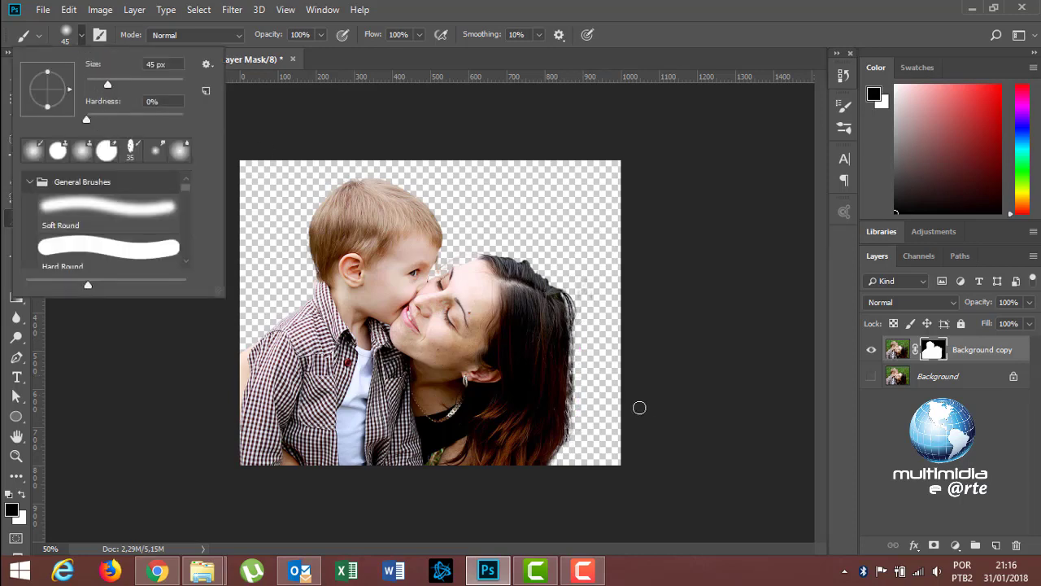
left_click(587, 386)
mouse_move(576, 391)
left_mouse_down()
mouse_move(577, 333)
mouse_move(572, 447)
mouse_move(584, 425)
left_mouse_up()
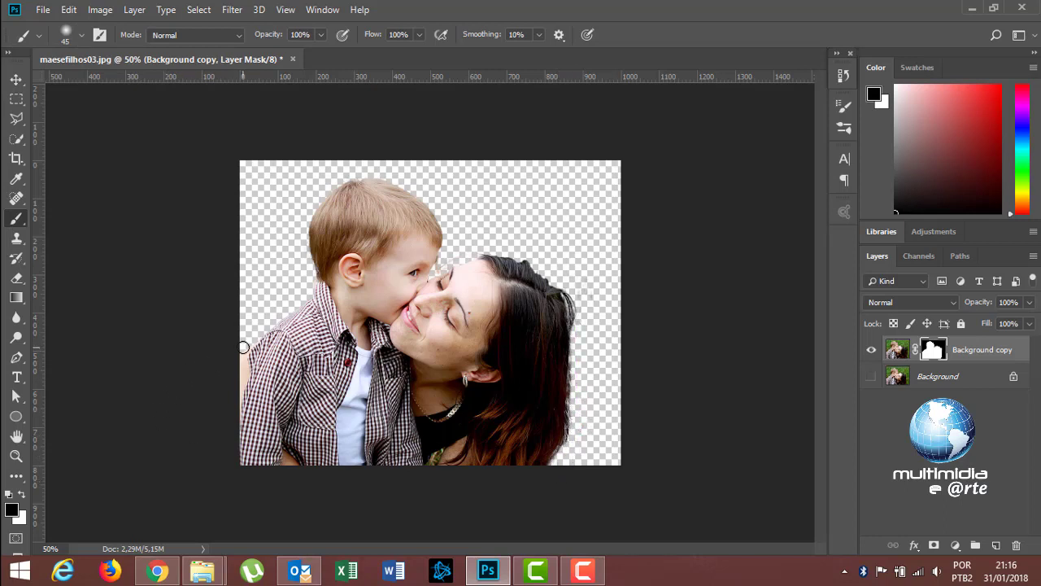
left_click_drag(243, 348, 236, 396)
- Revert maesefilhos03.jpg to its original grass photo on a single Background layer
left_click(42, 10)
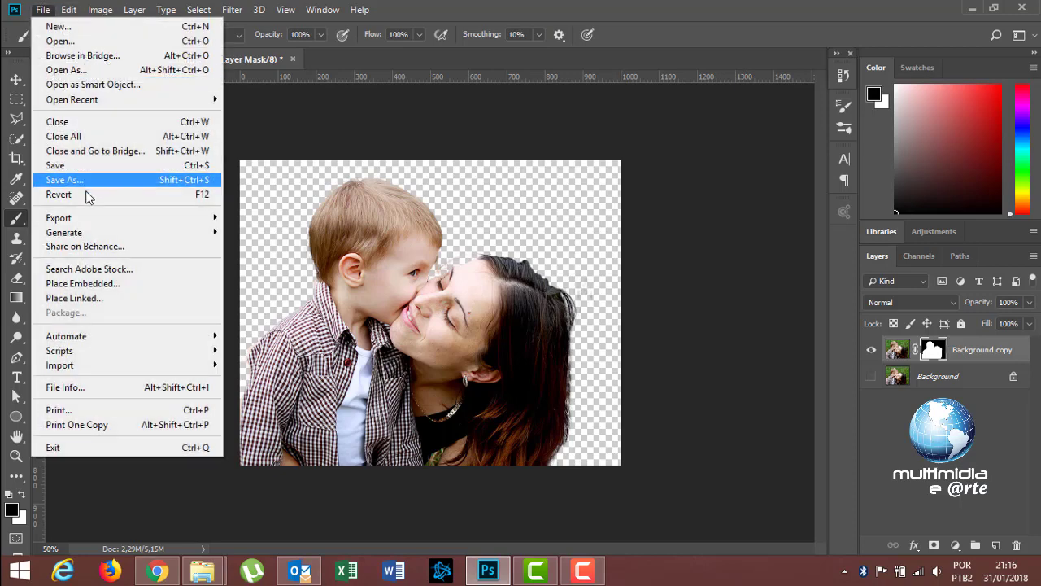
left_click(86, 195)
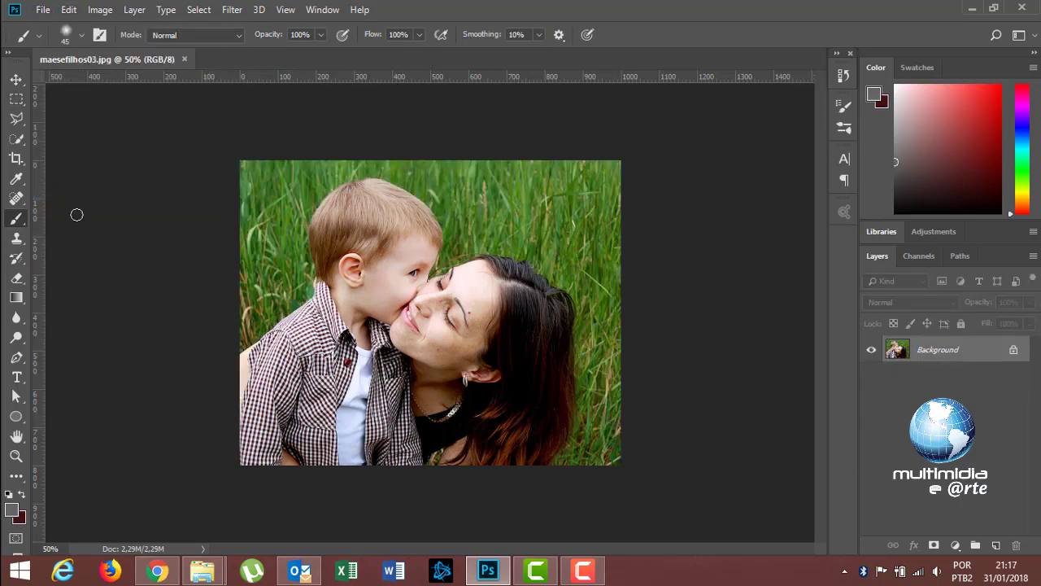
left_click(16, 138)
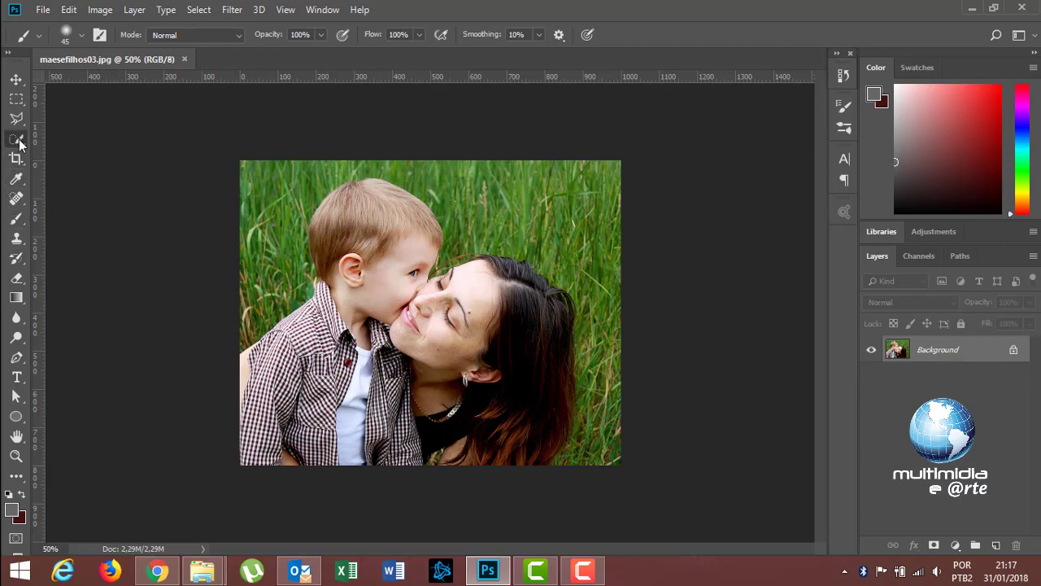
left_click(16, 79)
- Browse the Select menu, view and close Help > About Photoshop, and return to the Move tool
left_click(200, 11)
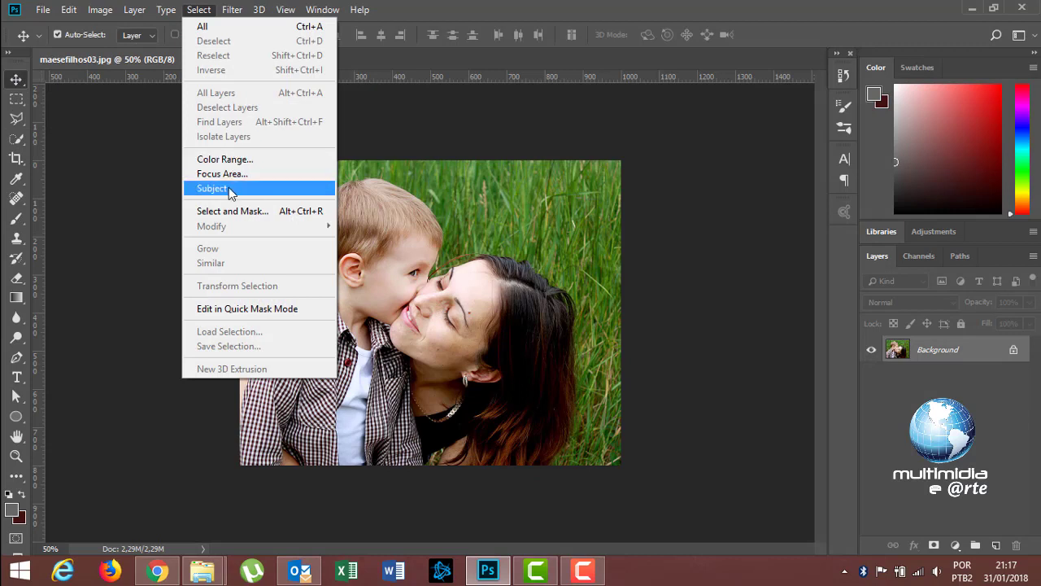
left_click(16, 138)
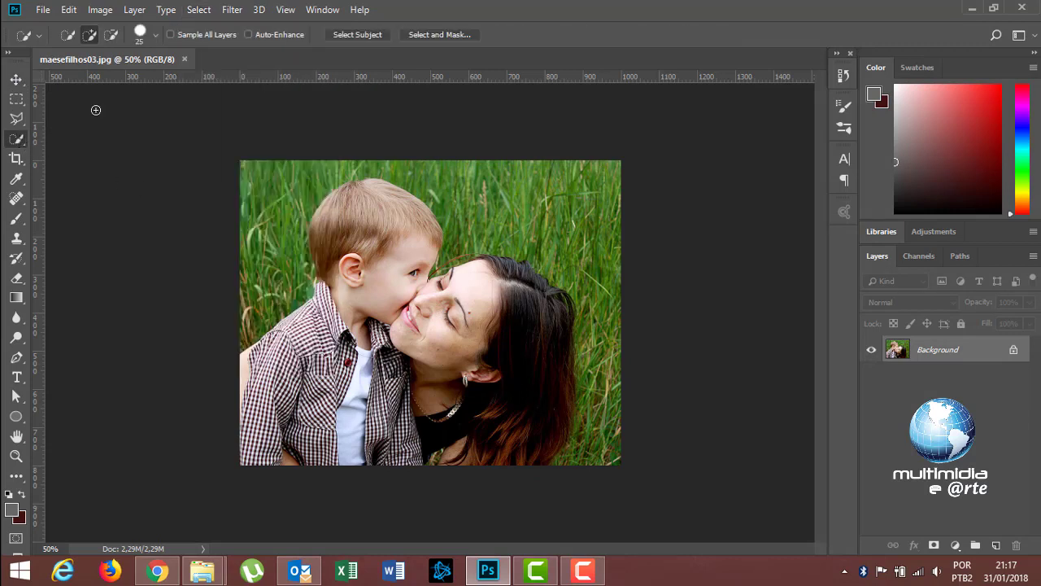
left_click(360, 11)
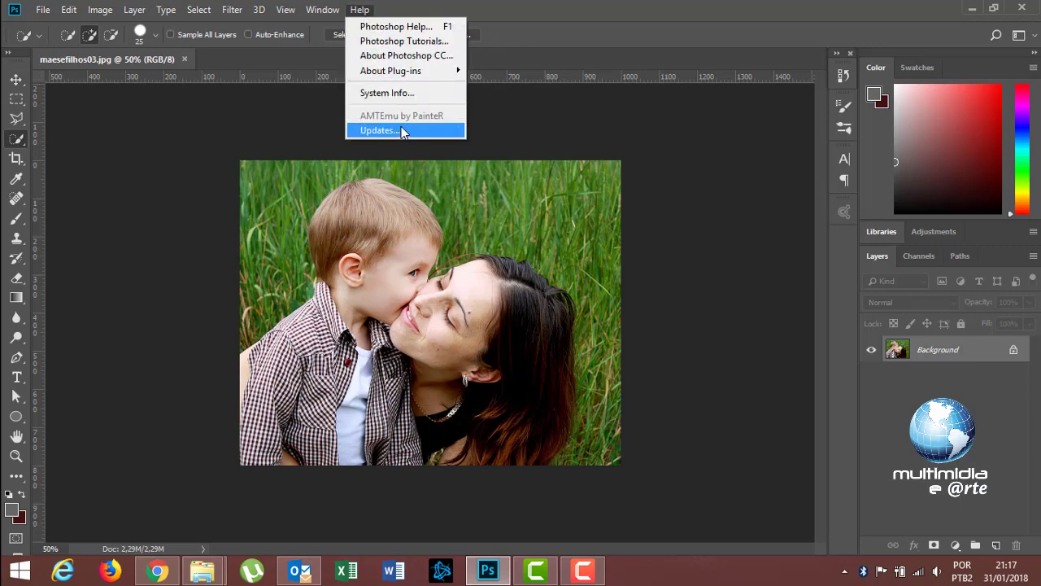
left_click(407, 55)
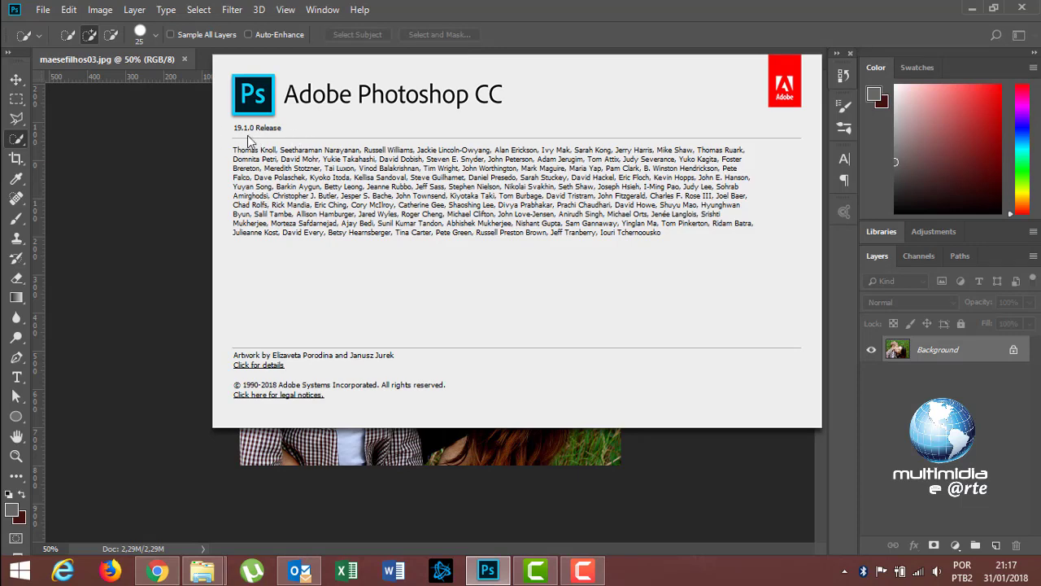
left_click(512, 22)
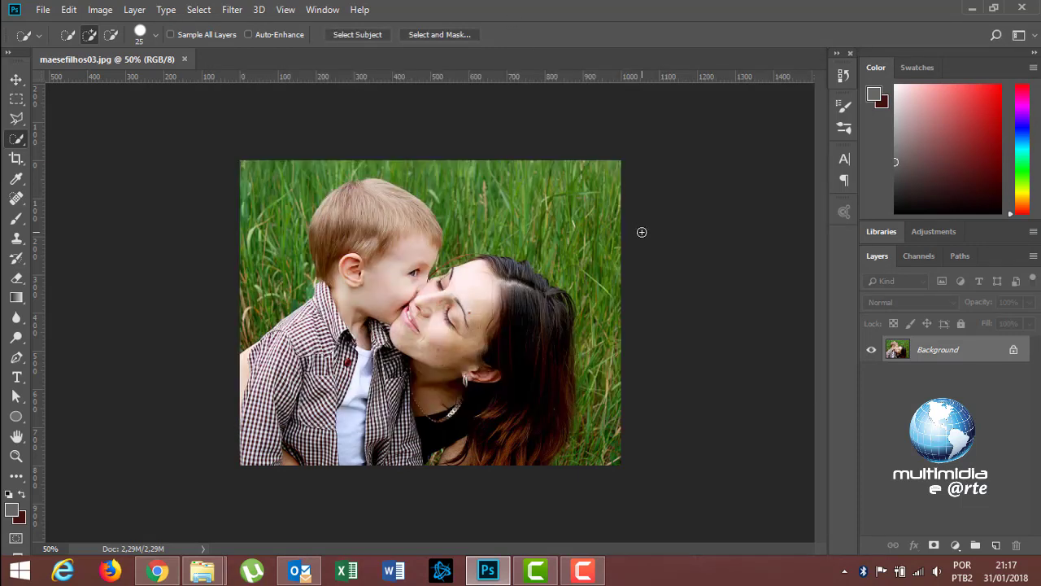
left_click(16, 79)
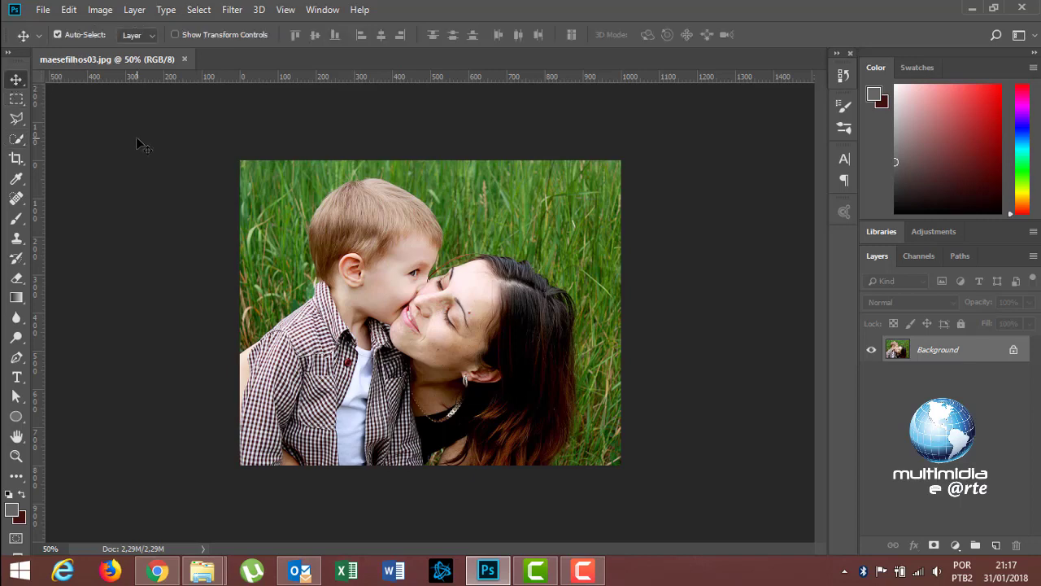